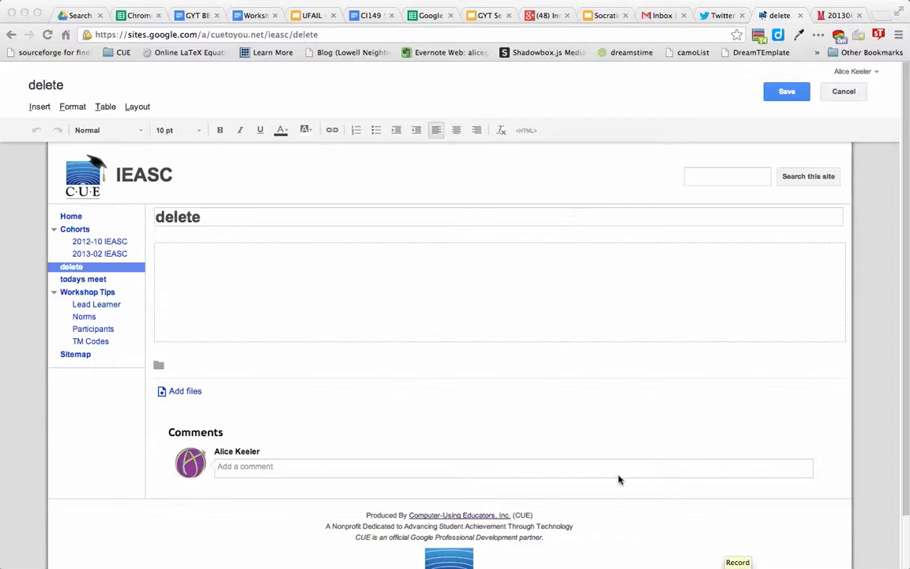
Try the two column (simple) layout on the page, and return it to one column (simple)
{"action": "left_click", "coordinate": [137, 107]}
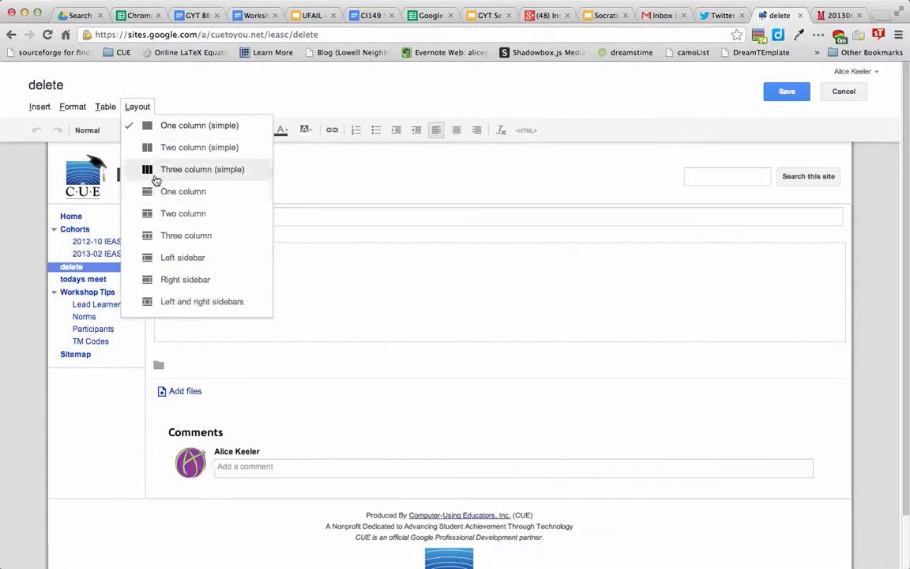
{"action": "left_click", "coordinate": [153, 149]}
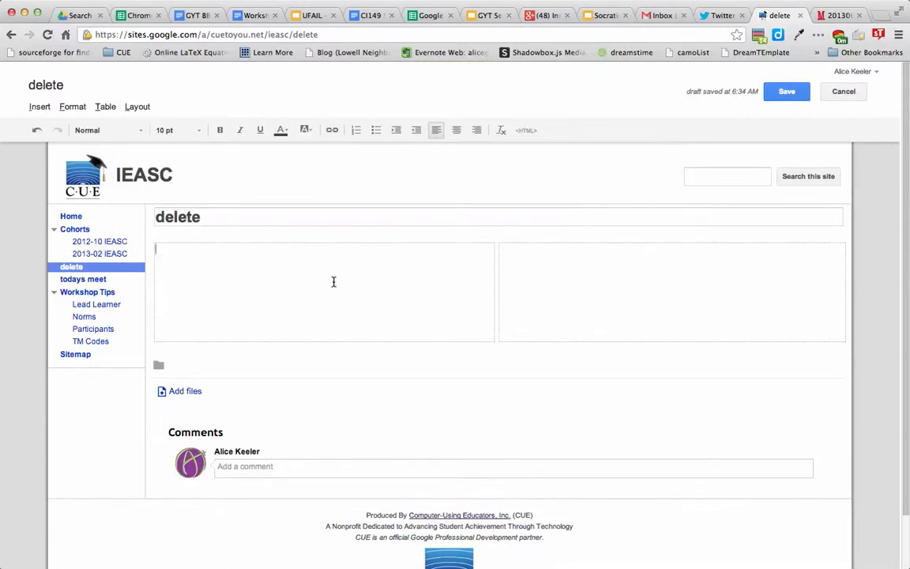
{"action": "left_click", "coordinate": [133, 106]}
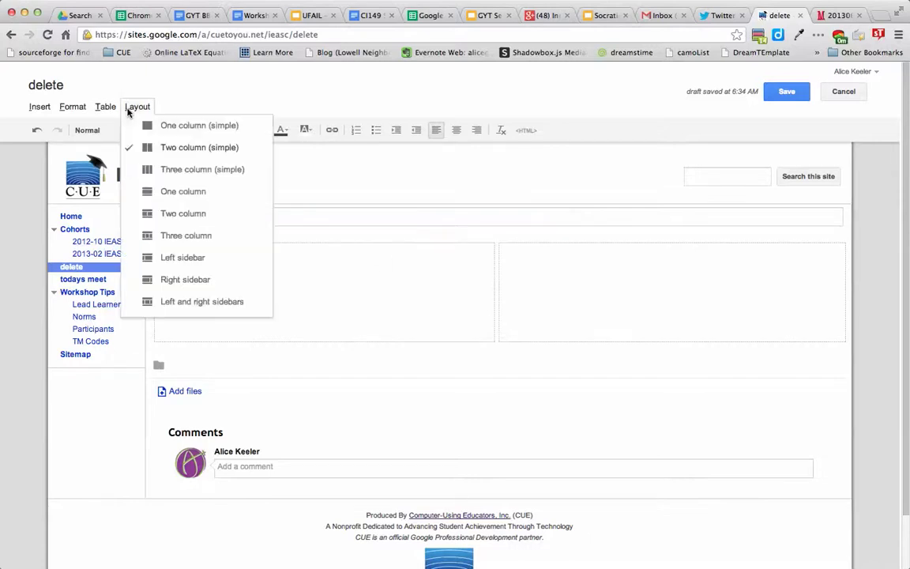
{"action": "left_click", "coordinate": [133, 125]}
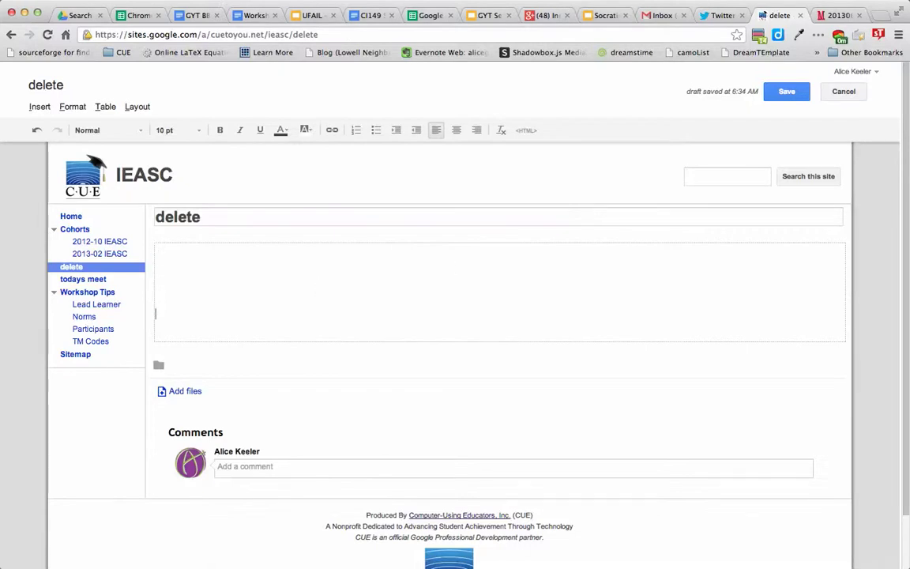
Add several blank lines to the page body and place the cursor near the top of the content area
{"action": "key", "text": "Return"}
{"action": "key", "text": "Return"}
{"action": "key", "text": "Return"}
{"action": "key", "text": "Return"}
{"action": "key", "text": "Return"}
{"action": "key", "text": "Return"}
{"action": "key", "text": "Return"}
{"action": "key", "text": "Return"}
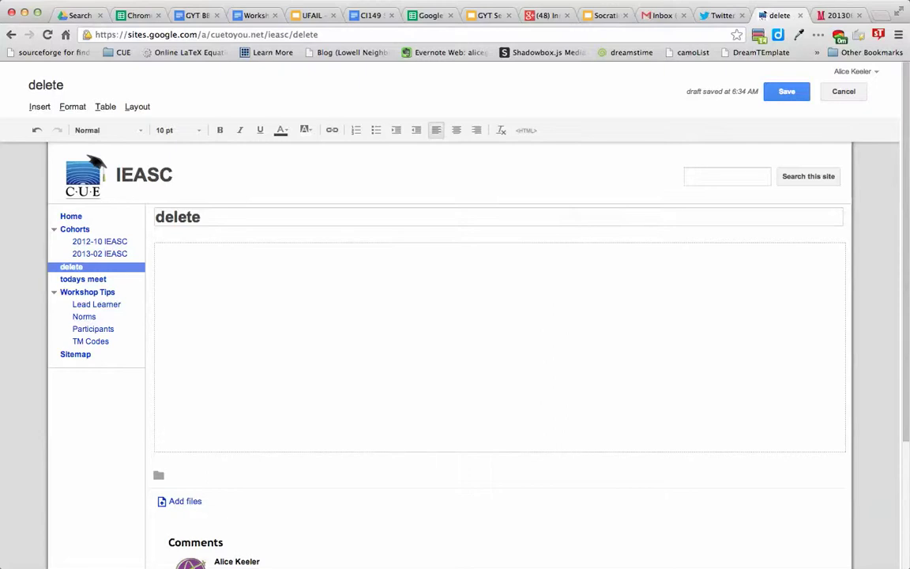
{"action": "left_click", "coordinate": [163, 259]}
Switch to the Google+ community and copy the youtu.be link from the first comment under the IEASC GYT 2013-06-05 video
{"action": "left_click", "coordinate": [543, 16]}
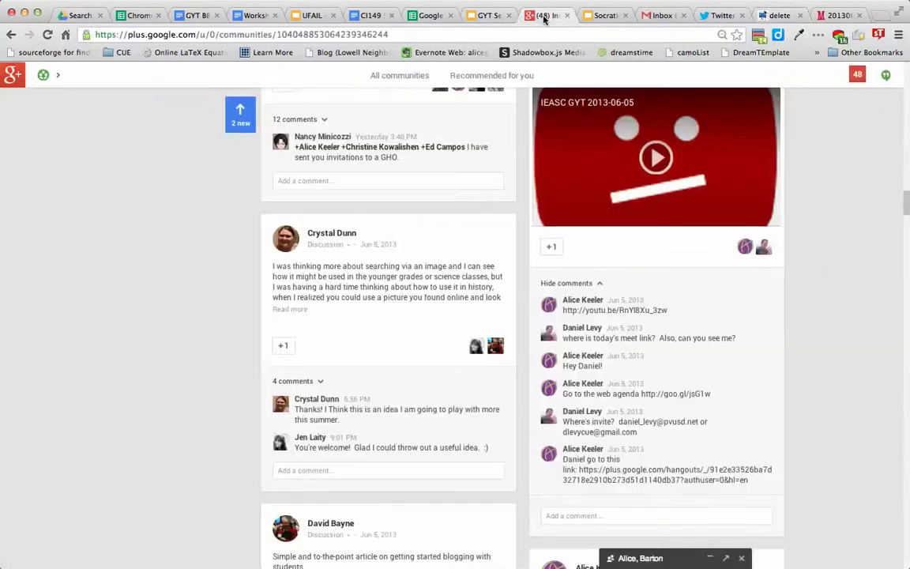
{"action": "scroll", "coordinate": [348, 210], "scroll_direction": "up", "scroll_amount": 1}
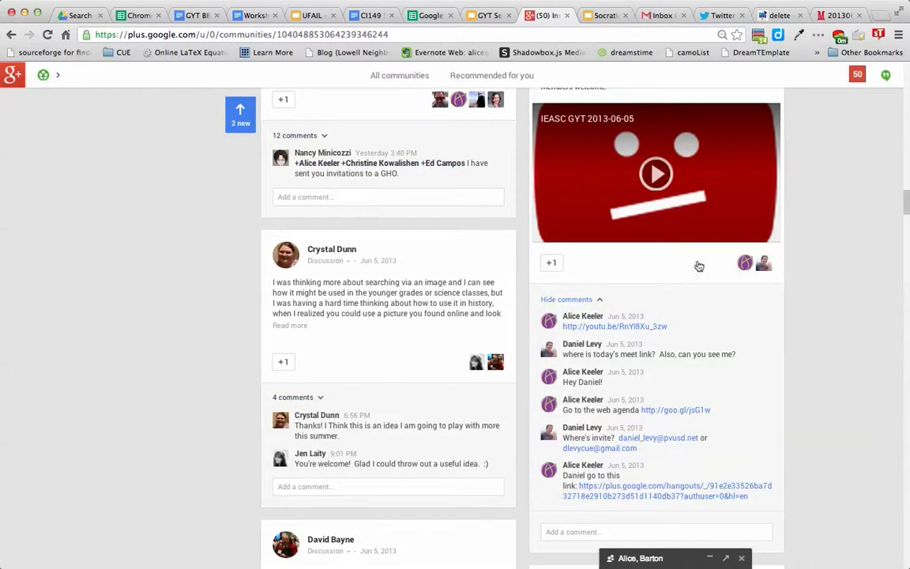
{"action": "left_click_drag", "start_coordinate": [670, 327], "coordinate": [567, 326]}
{"action": "key", "text": "super+c"}
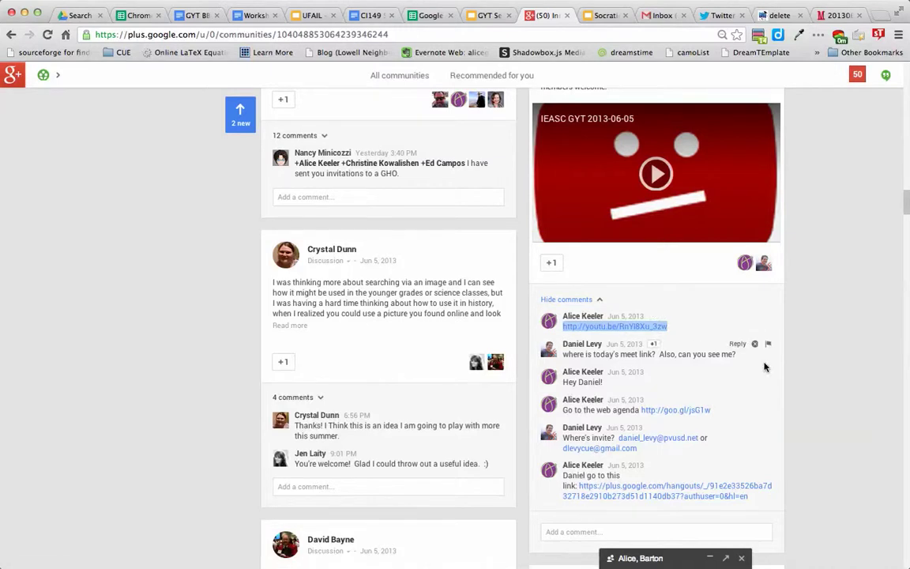
{"action": "left_click", "coordinate": [776, 19]}
{"action": "left_click", "coordinate": [40, 106]}
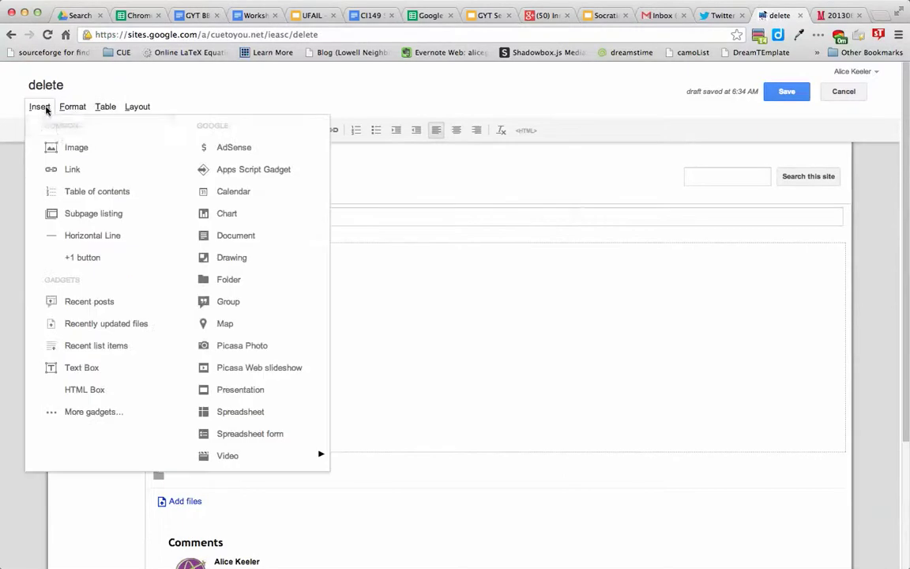
{"action": "mouse_move", "coordinate": [253, 456]}
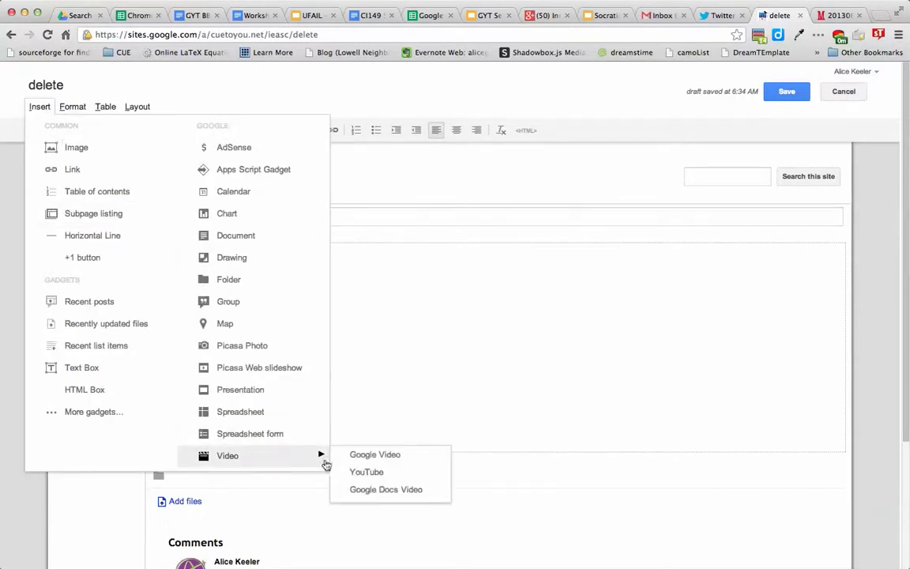
{"action": "left_click", "coordinate": [369, 472]}
{"action": "key", "text": "super+v"}
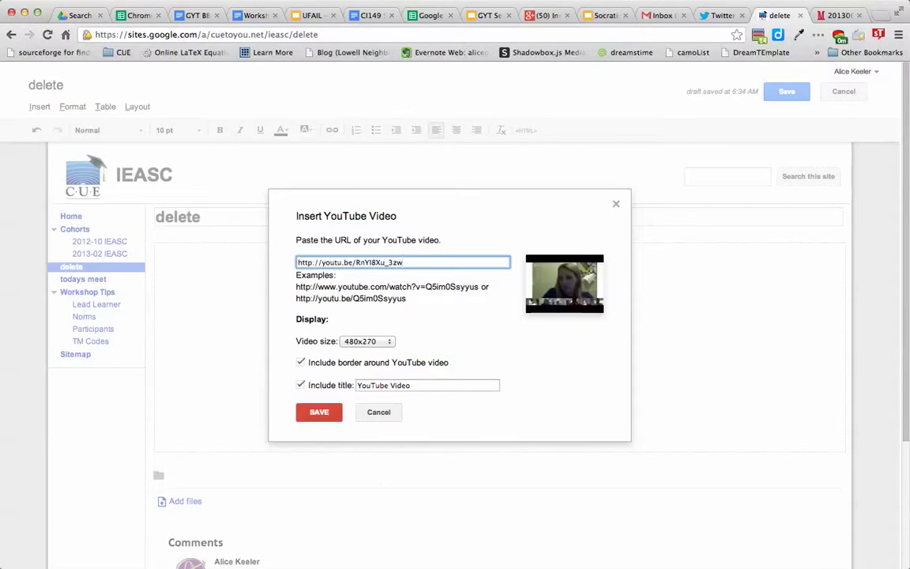
{"action": "left_click", "coordinate": [320, 411]}
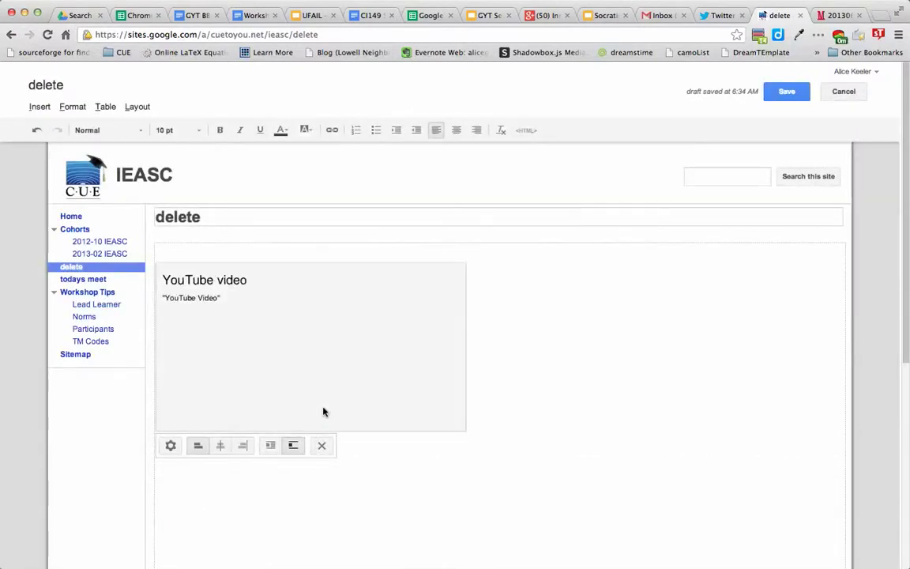
Add blank lines below the YouTube video and place the cursor just beneath it
{"action": "left_click", "coordinate": [318, 470]}
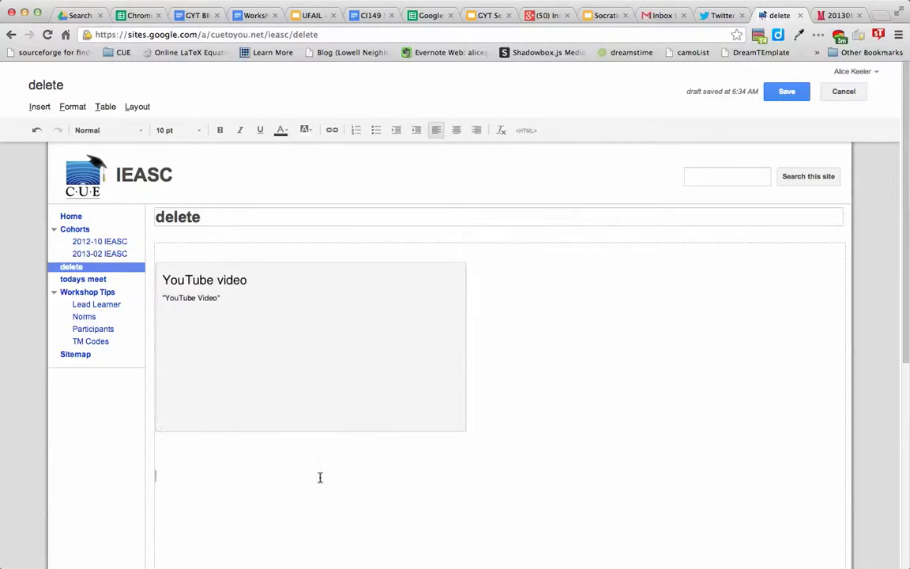
{"action": "left_click", "coordinate": [234, 454]}
{"action": "key", "text": "Return"}
{"action": "key", "text": "Return"}
{"action": "key", "text": "Return"}
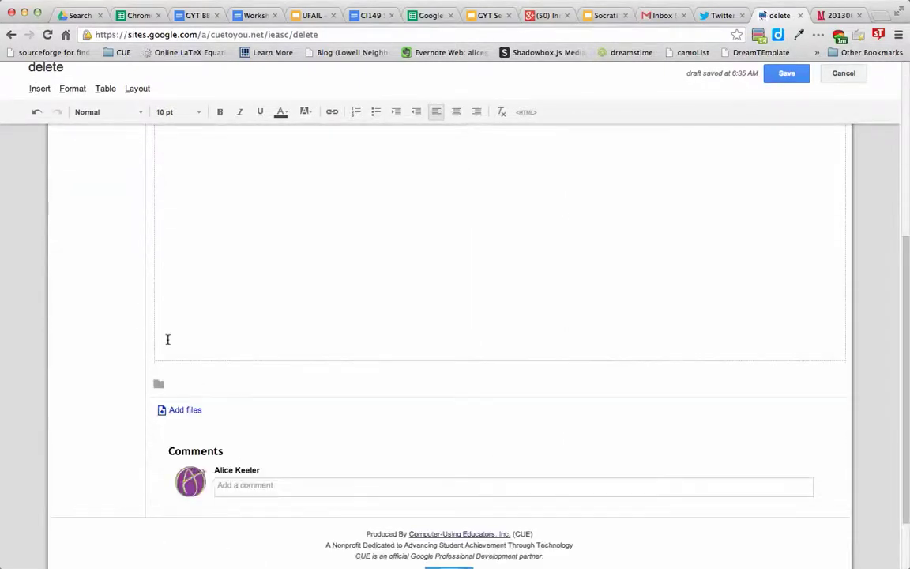
{"action": "scroll", "coordinate": [167, 339], "scroll_direction": "up", "scroll_amount": 3}
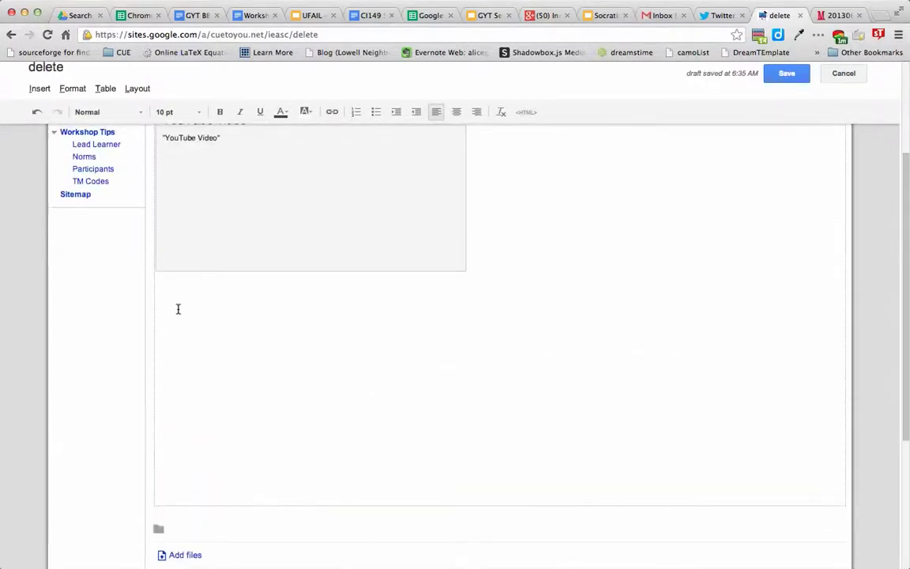
{"action": "left_click", "coordinate": [174, 300]}
Open the transcript of the TodaysMeet room 20130605GYTSession2 and copy its entire contents
{"action": "left_click", "coordinate": [836, 15]}
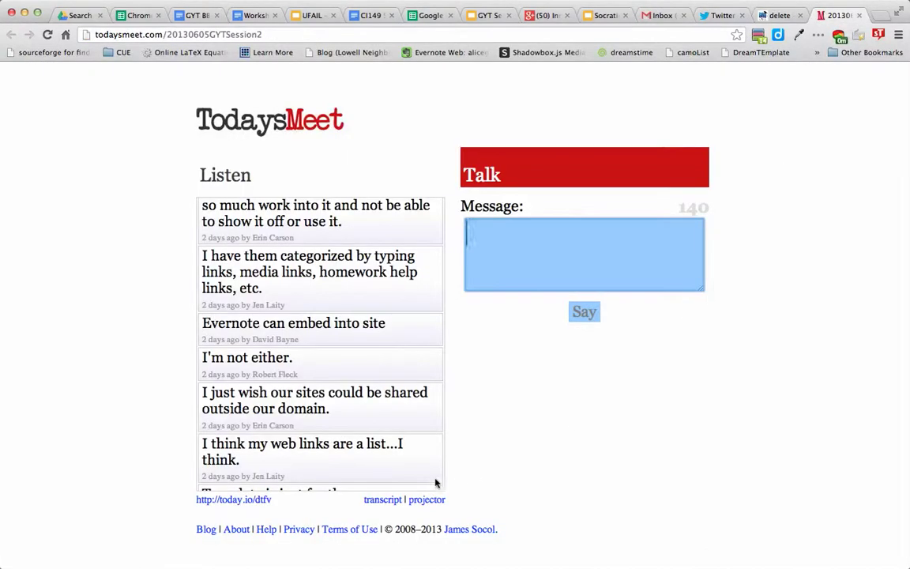
{"action": "left_click", "coordinate": [382, 500]}
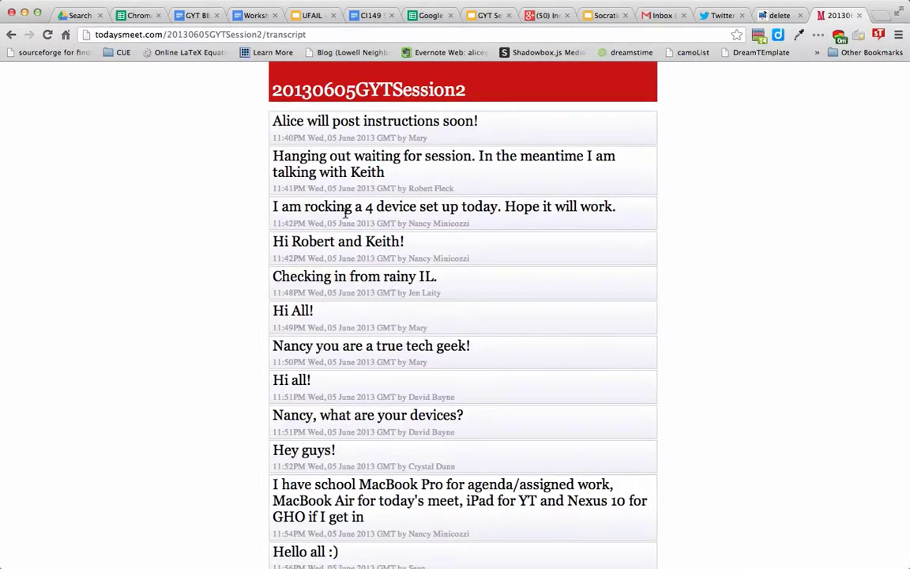
{"action": "key", "text": "super+a"}
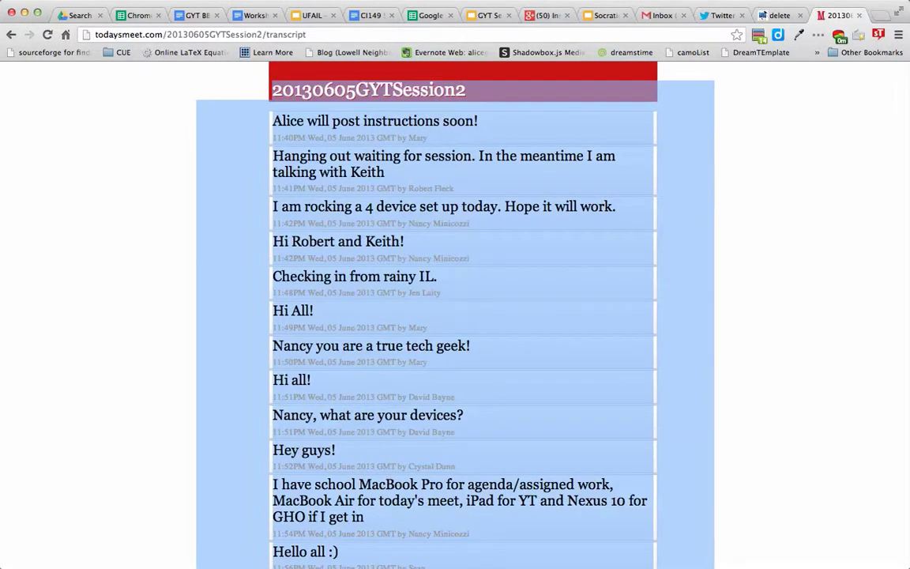
{"action": "scroll", "coordinate": [455, 316], "scroll_direction": "down", "scroll_amount": 20}
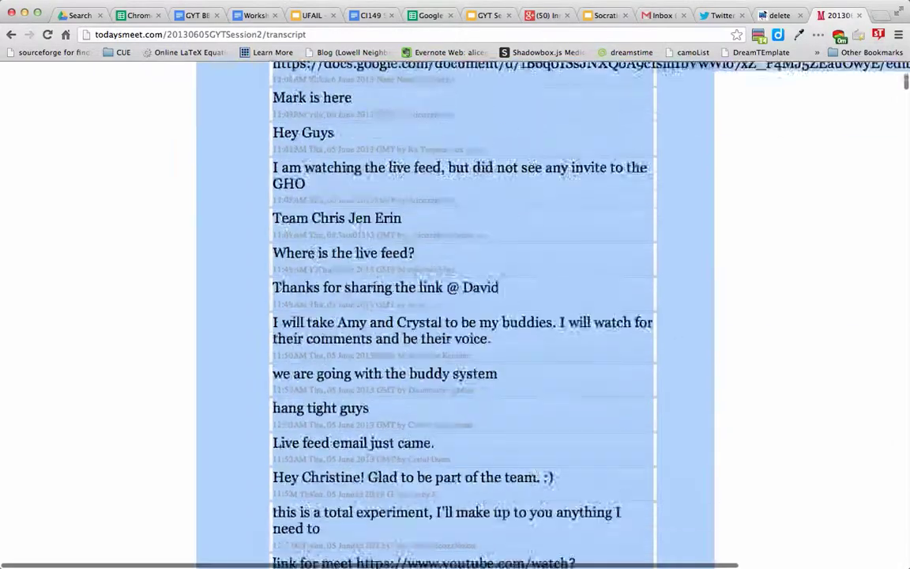
{"action": "scroll", "coordinate": [455, 316], "scroll_direction": "down", "scroll_amount": 15}
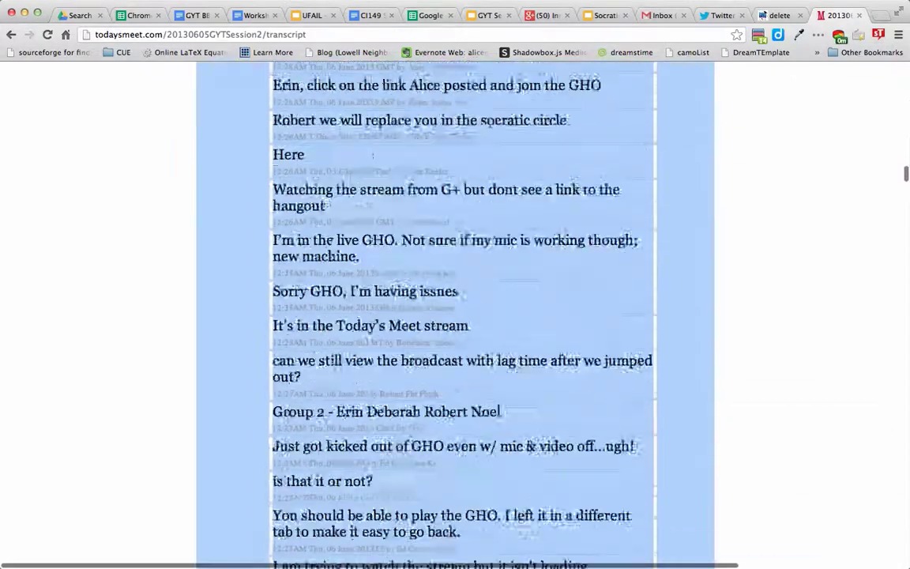
{"action": "scroll", "coordinate": [500, 250], "scroll_direction": "up", "scroll_amount": 20}
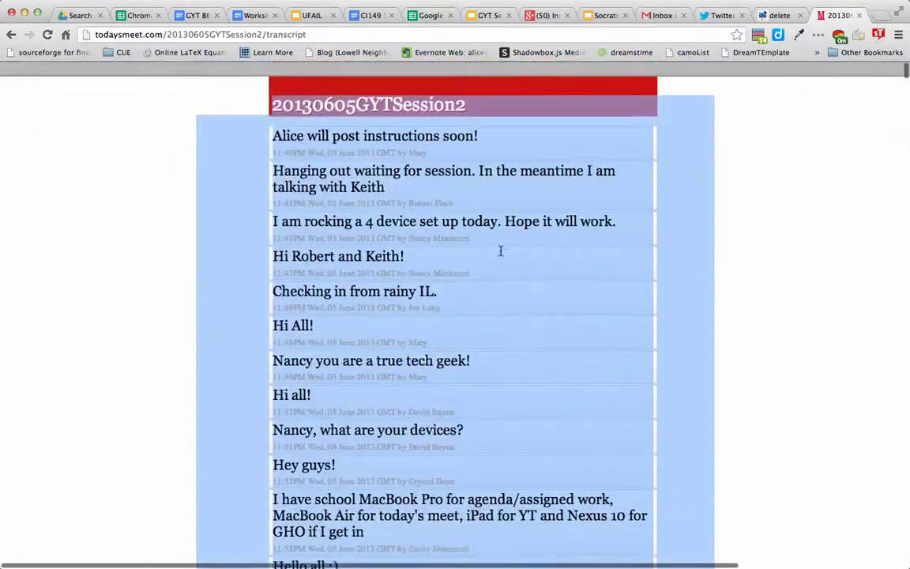
{"action": "left_click", "coordinate": [514, 212]}
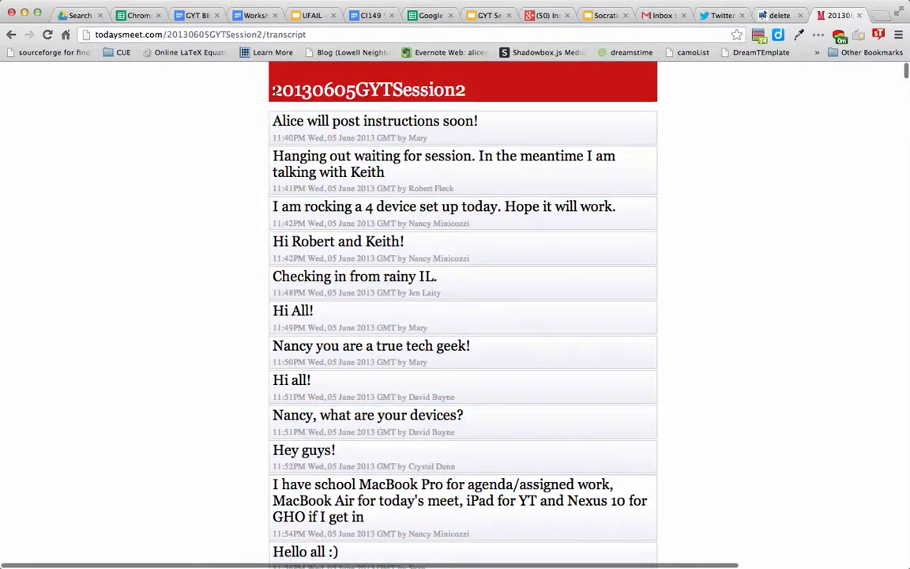
{"action": "left_click_drag", "start_coordinate": [267, 82], "coordinate": [466, 565]}
{"action": "left_click_drag", "start_coordinate": [534, 564], "coordinate": [411, 534]}
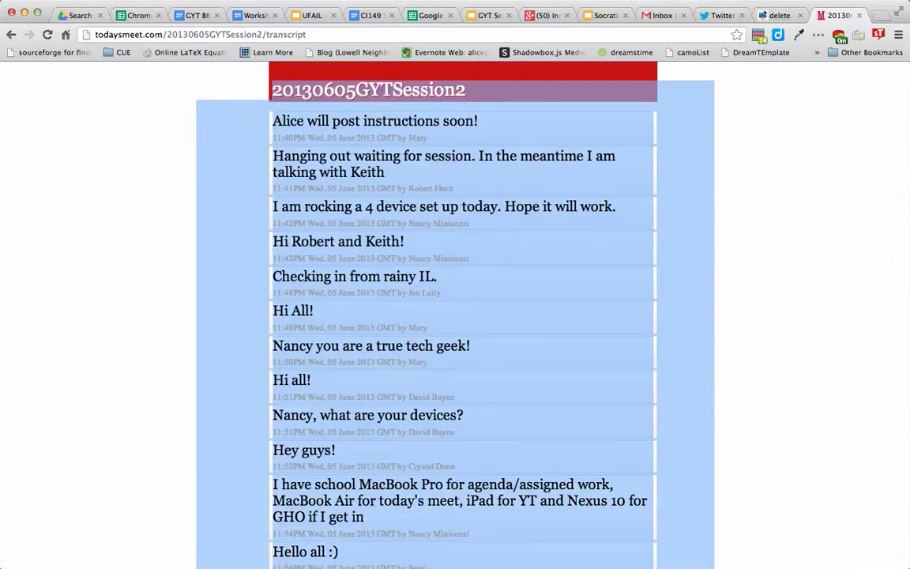
Paste the copied TodaysMeet transcript below the YouTube video on the delete page of the IEASC site
{"action": "left_click", "coordinate": [778, 15]}
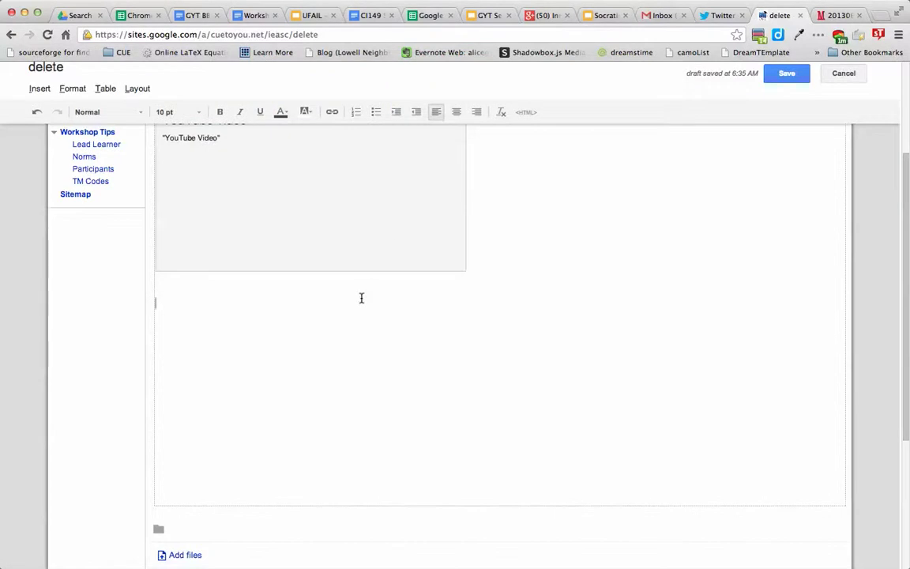
{"action": "key", "text": "super+v"}
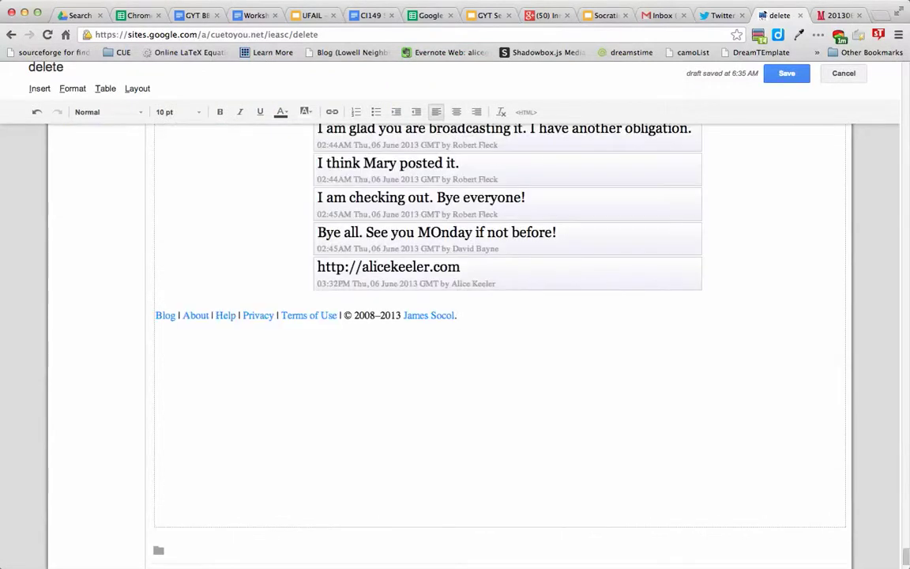
Review the pasted TodaysMeet transcript on the delete page for messages to clean up or expand
{"action": "scroll", "coordinate": [636, 334], "scroll_direction": "up", "scroll_amount": 10}
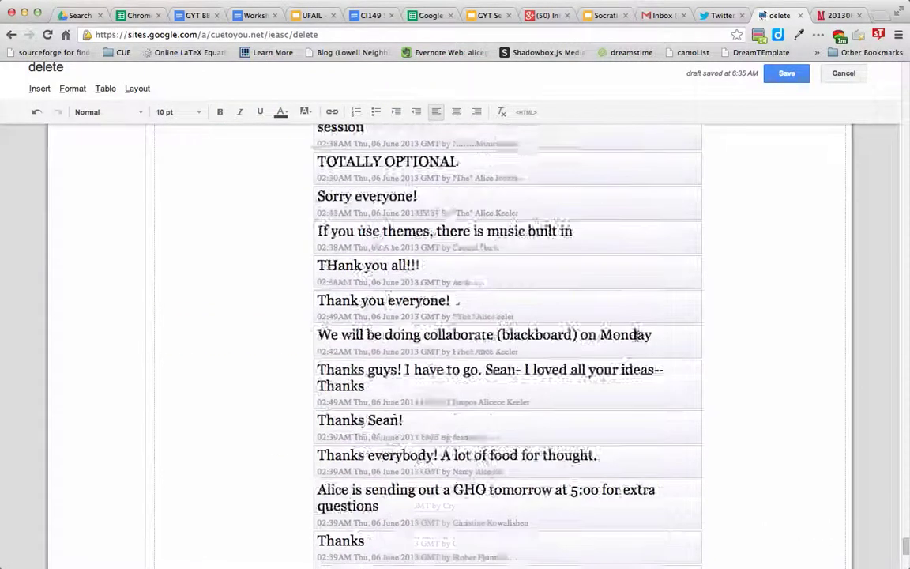
{"action": "scroll", "coordinate": [636, 335], "scroll_direction": "up", "scroll_amount": 15}
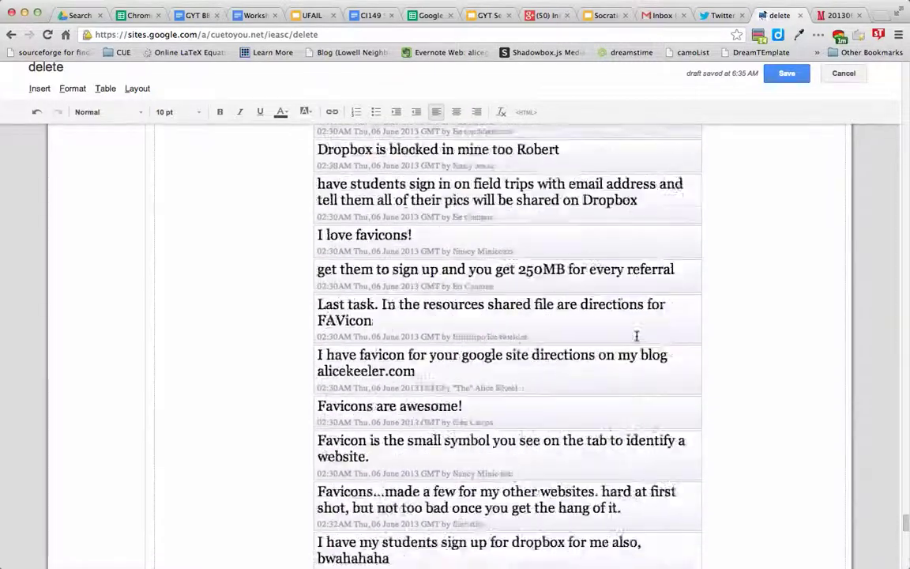
{"action": "scroll", "coordinate": [636, 334], "scroll_direction": "up", "scroll_amount": 15}
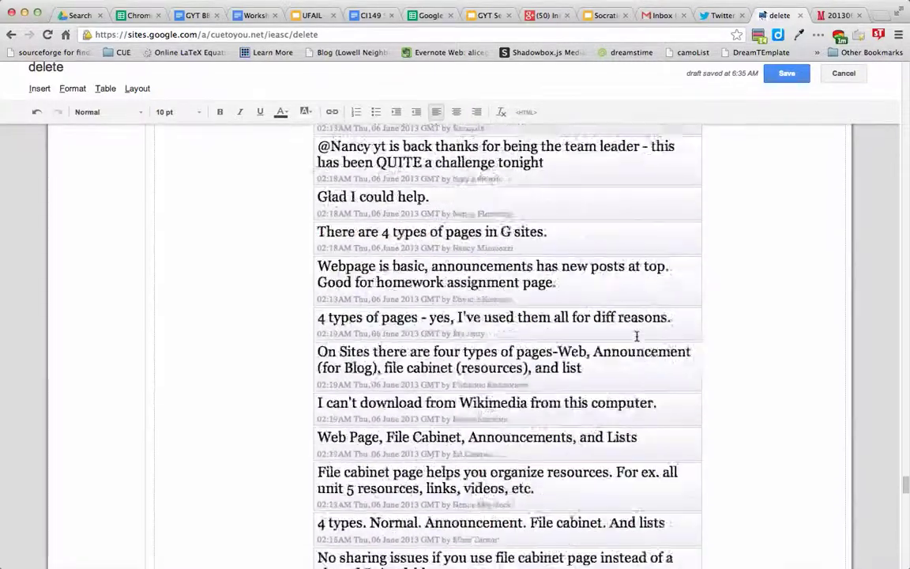
{"action": "scroll", "coordinate": [636, 335], "scroll_direction": "up", "scroll_amount": 15}
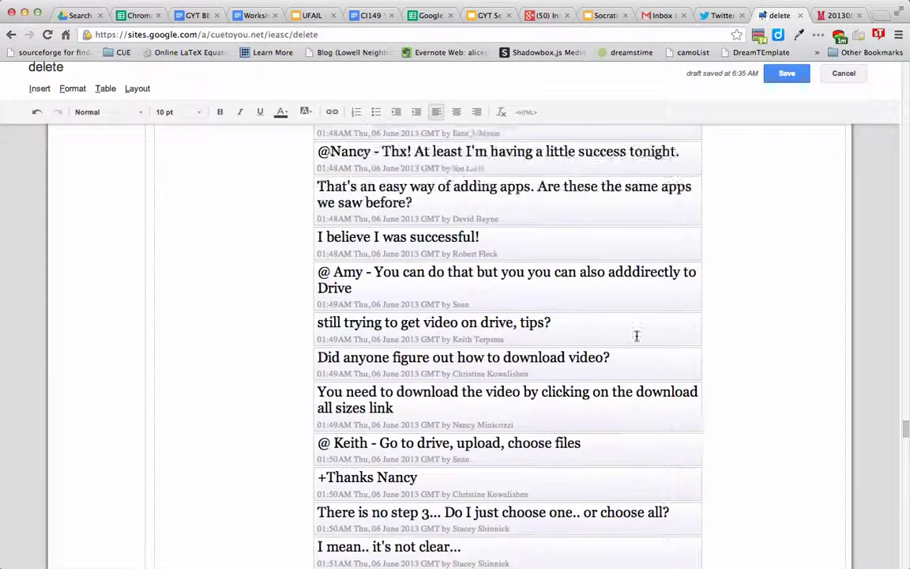
{"action": "scroll", "coordinate": [636, 335], "scroll_direction": "up", "scroll_amount": 15}
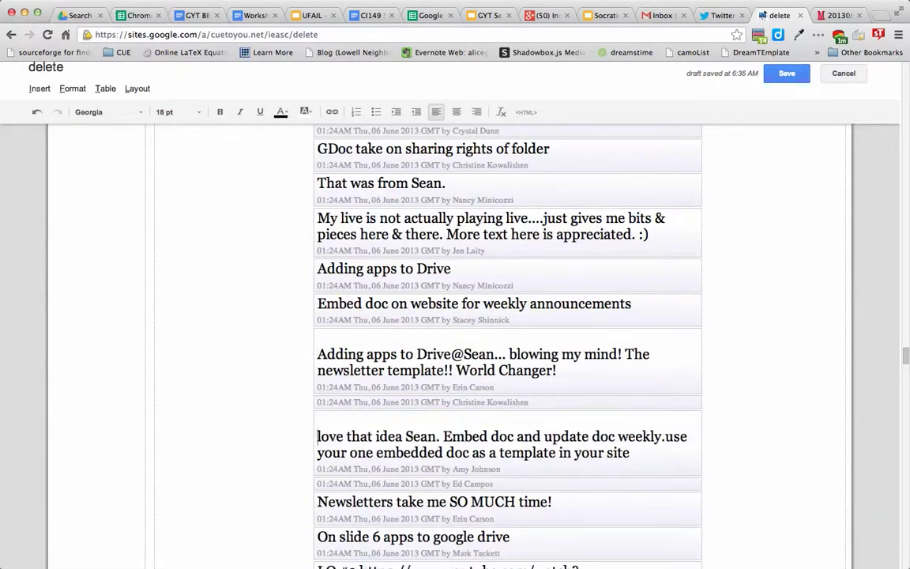
{"action": "scroll", "coordinate": [507, 348], "scroll_direction": "down", "scroll_amount": 20}
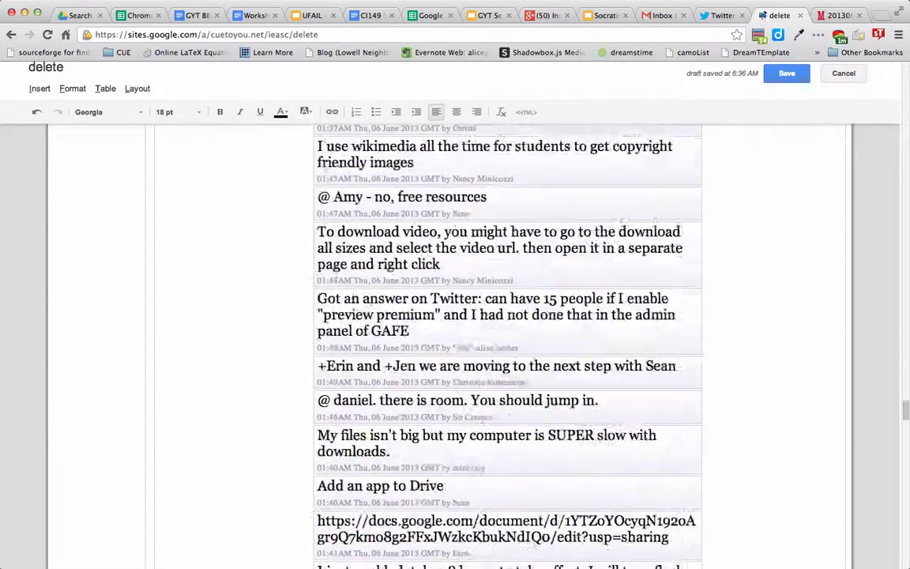
{"action": "scroll", "coordinate": [507, 347], "scroll_direction": "down", "scroll_amount": 20}
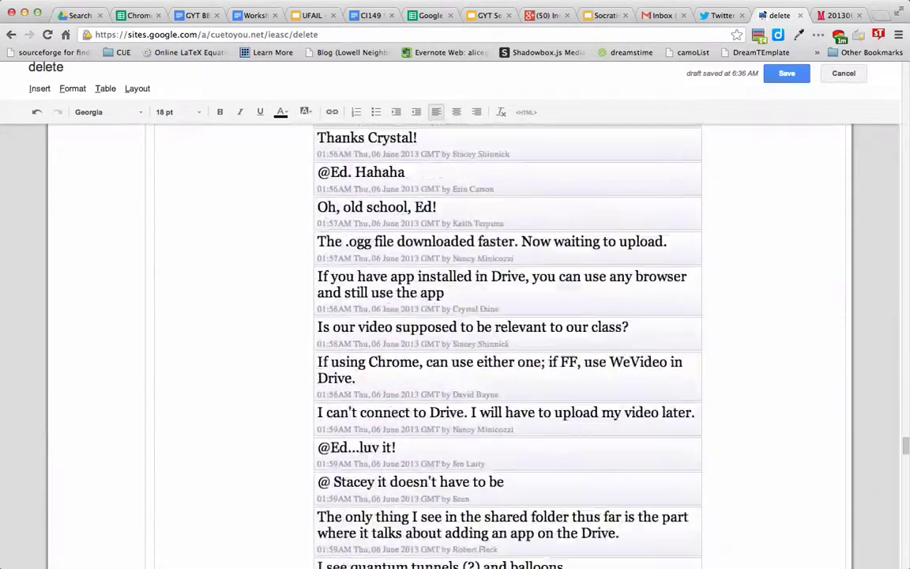
{"action": "scroll", "coordinate": [507, 347], "scroll_direction": "down", "scroll_amount": 10}
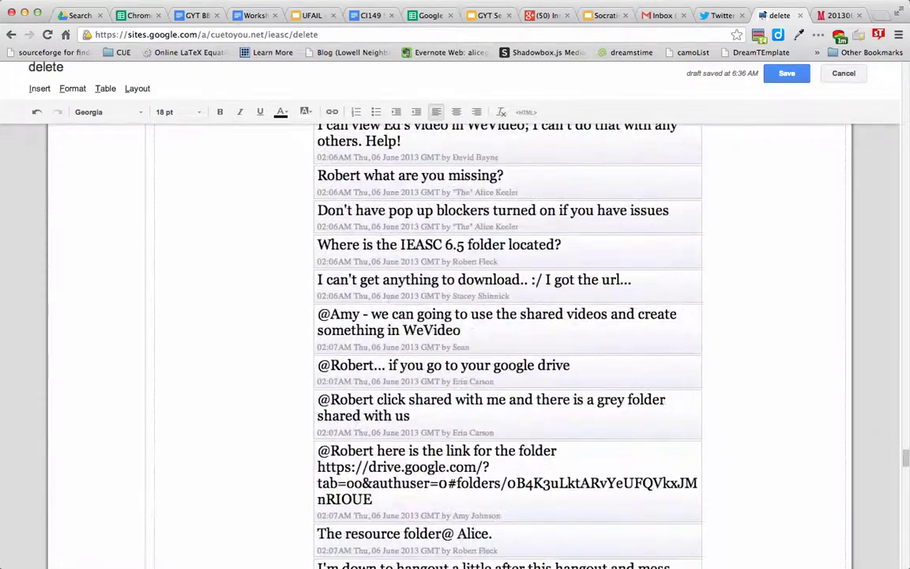
{"action": "scroll", "coordinate": [507, 347], "scroll_direction": "down", "scroll_amount": 20}
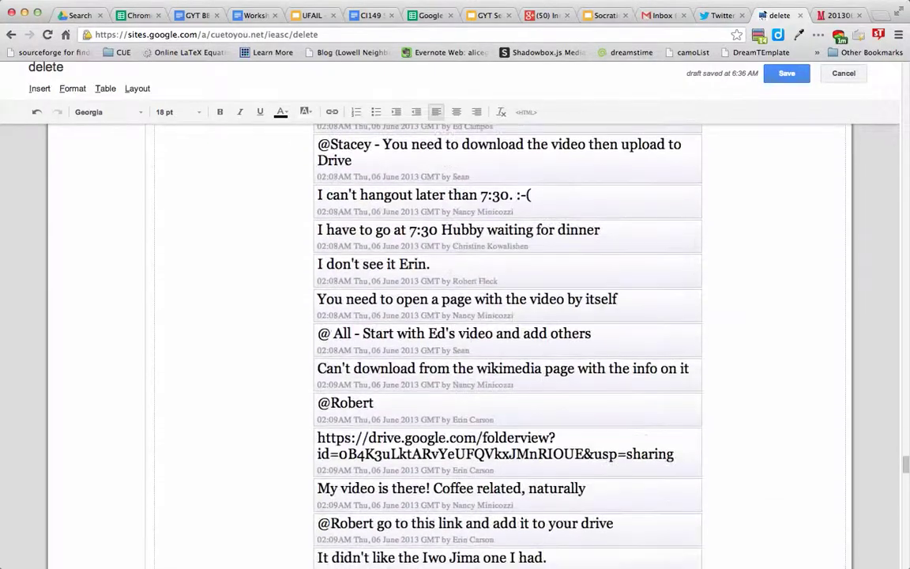
{"action": "scroll", "coordinate": [507, 348], "scroll_direction": "down", "scroll_amount": 20}
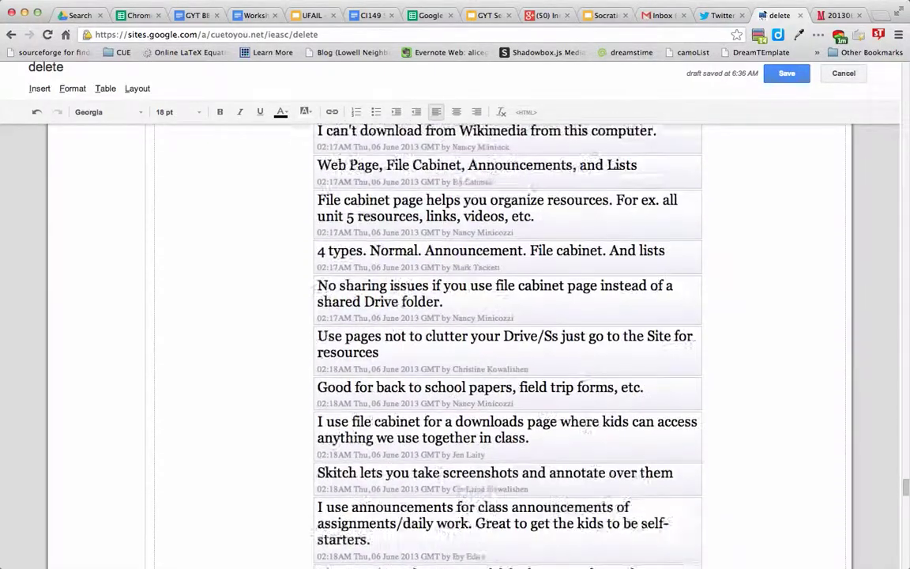
{"action": "scroll", "coordinate": [507, 348], "scroll_direction": "down", "scroll_amount": 5}
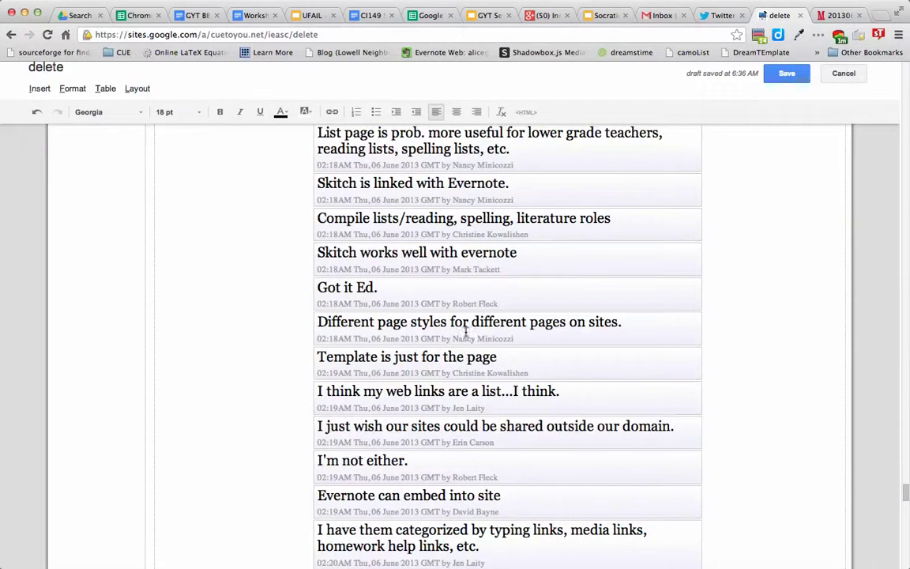
{"action": "left_click_drag", "start_coordinate": [518, 253], "coordinate": [308, 246]}
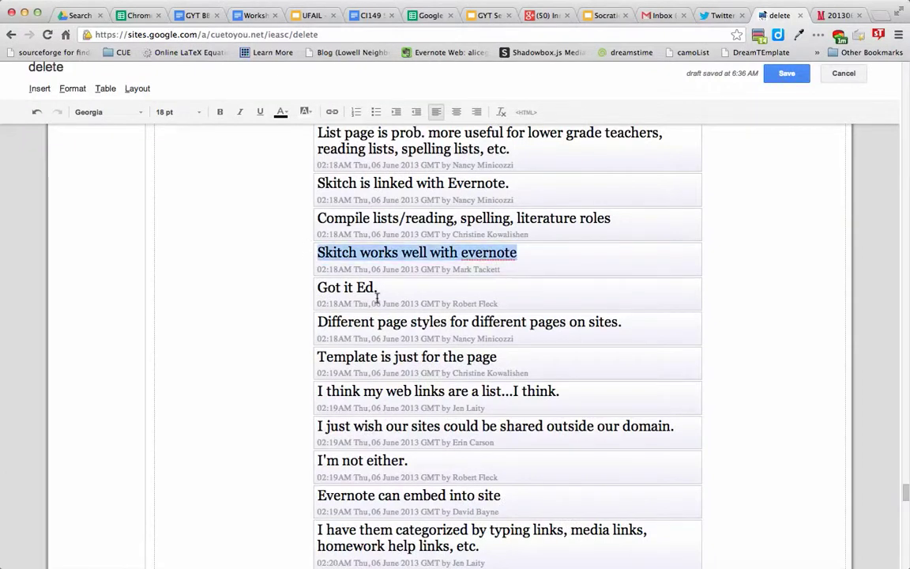
Append "There are 4 page styles, mostly I want to use the web page (which is the default" to the message about different page styles
{"action": "left_click", "coordinate": [639, 322]}
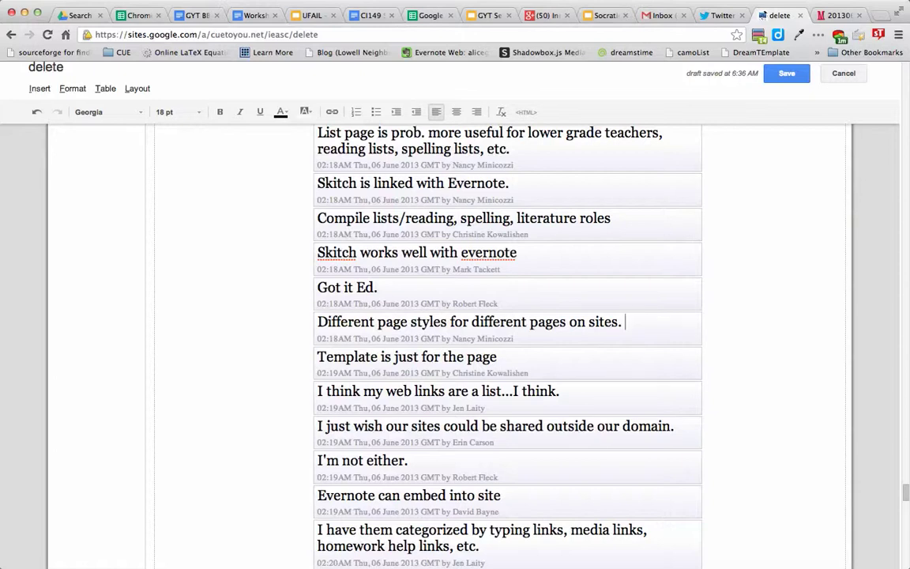
{"action": "type", "text": "There are 4"}
{"action": "type", "text": " page sty"}
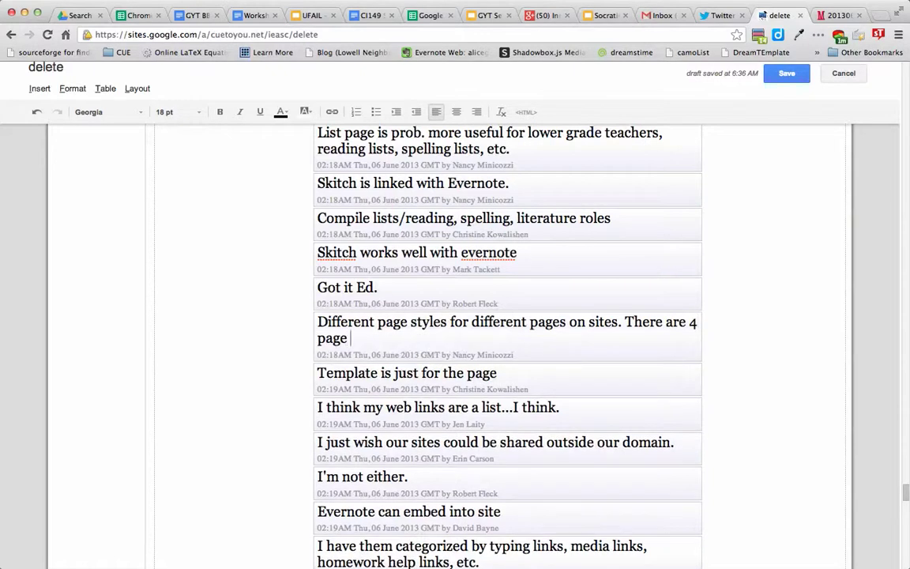
{"action": "type", "text": "les, mostly "}
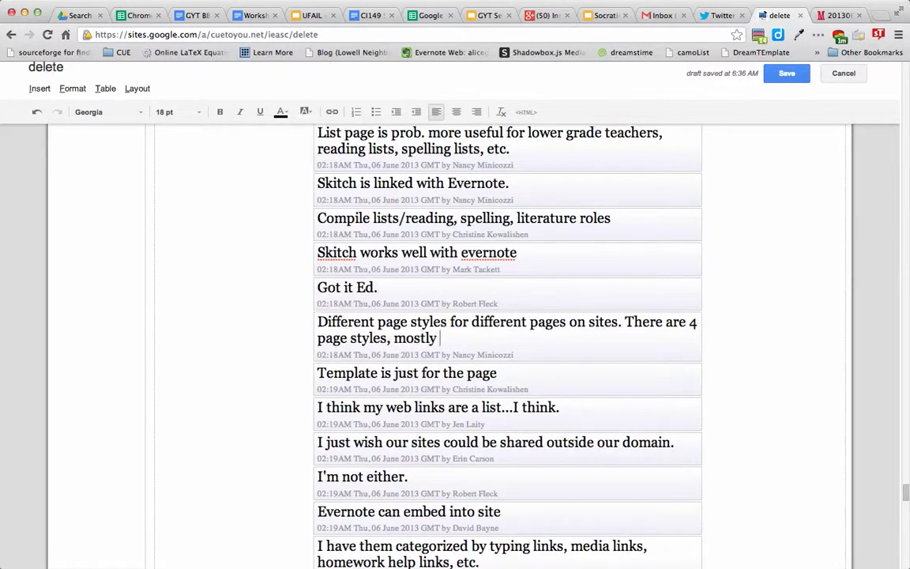
{"action": "type", "text": "I want to use the we"}
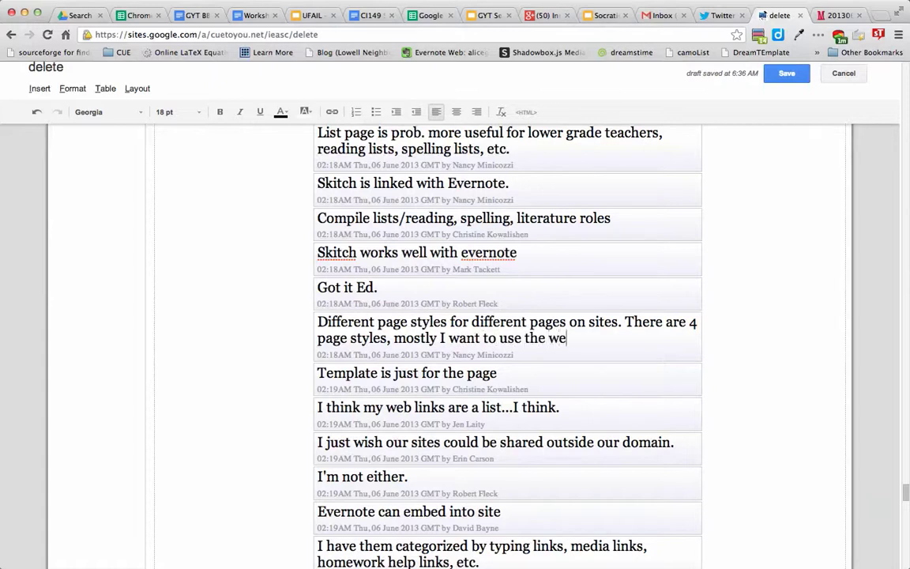
{"action": "type", "text": "b page (whi"}
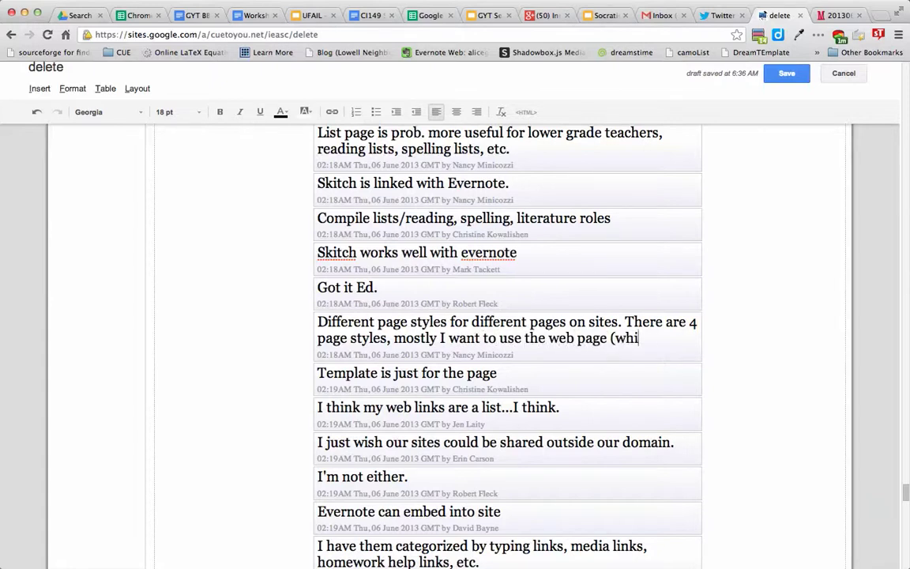
{"action": "type", "text": "ch is the defaul"}
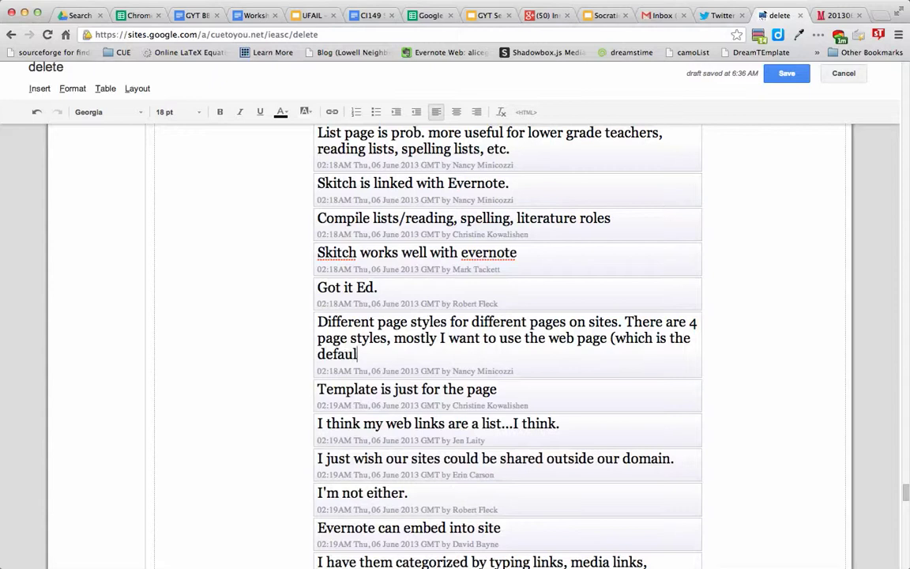
Close the parenthesis in the page styles note and finish it with "on my pages, but the announcements and filing cabinet might be useful also."
{"action": "type", "text": "t) on my pages, but "}
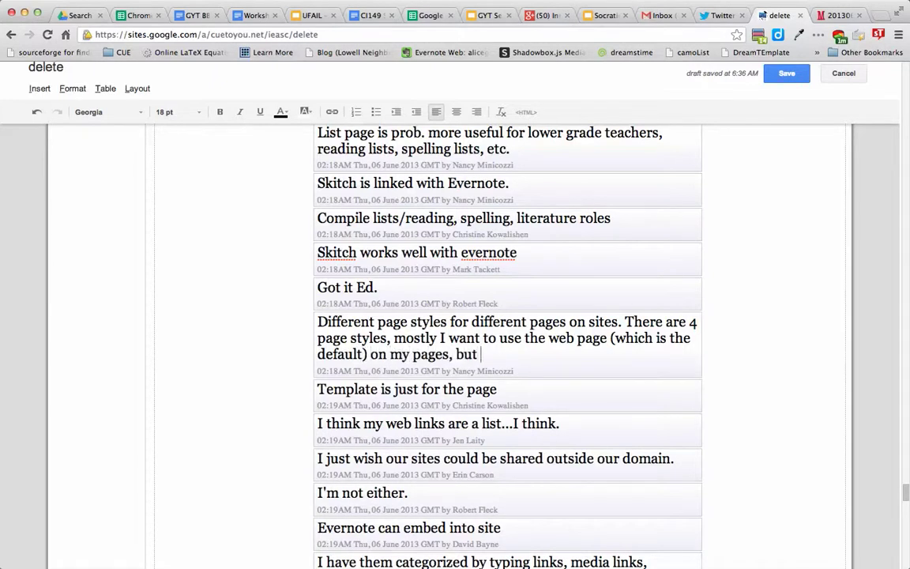
{"action": "type", "text": "the announcements a"}
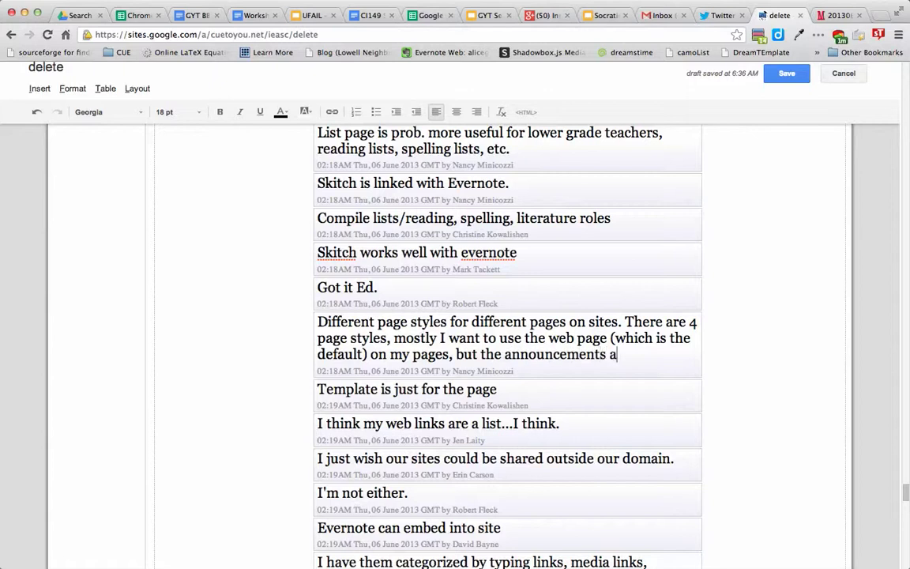
{"action": "type", "text": "nd filing cabin"}
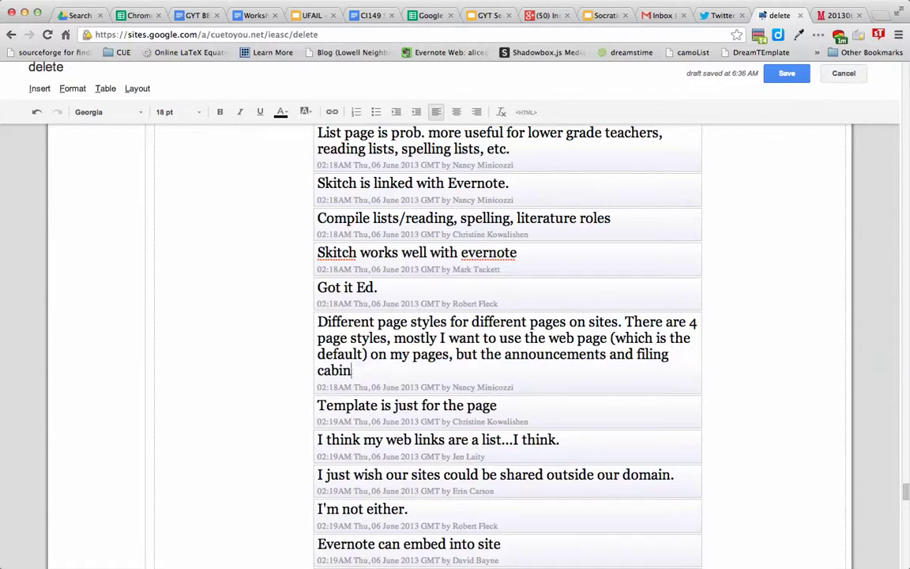
{"action": "type", "text": "et might be usefu"}
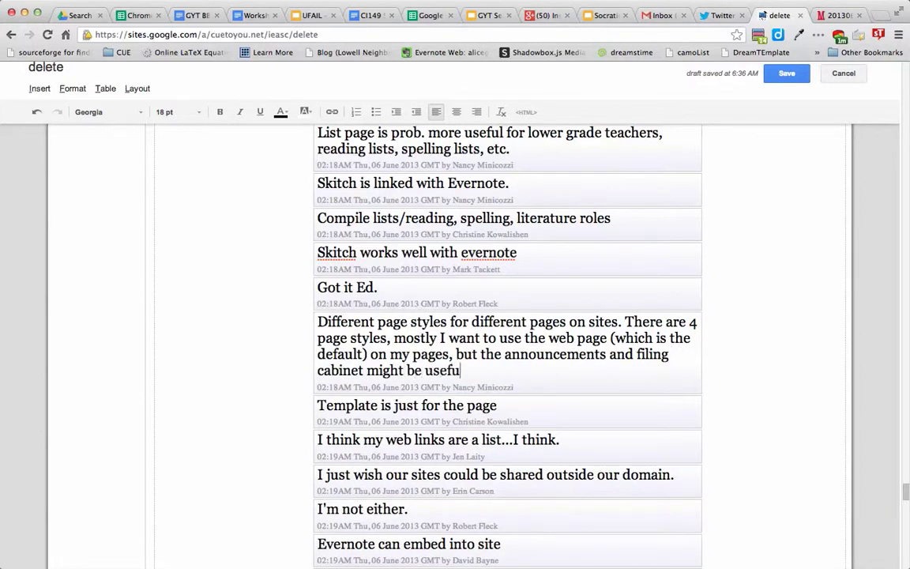
{"action": "type", "text": "l also."}
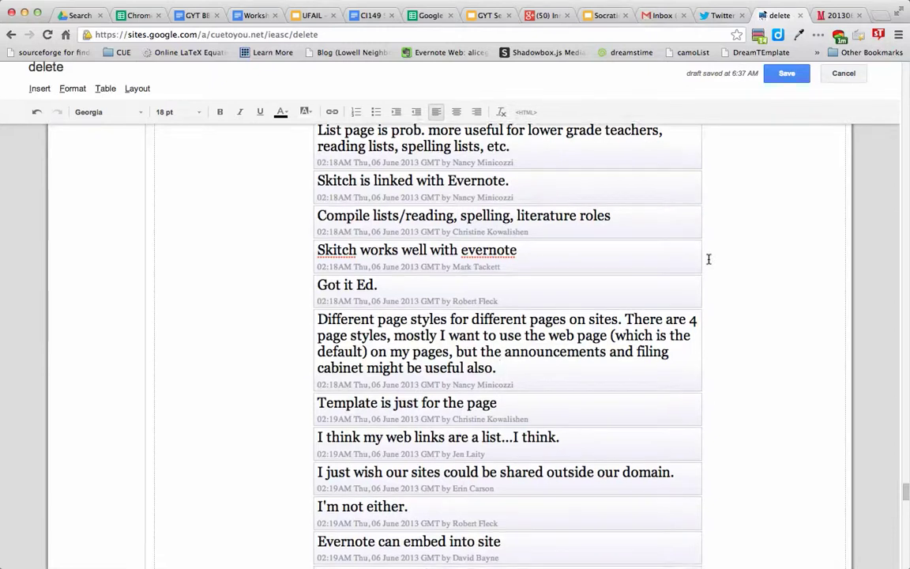
End the "Evernote can embed into site" message with a period and append "Will need the embed code and to embed it into the HTML."
{"action": "scroll", "coordinate": [708, 259], "scroll_direction": "down", "scroll_amount": 3}
{"action": "left_click", "coordinate": [511, 412]}
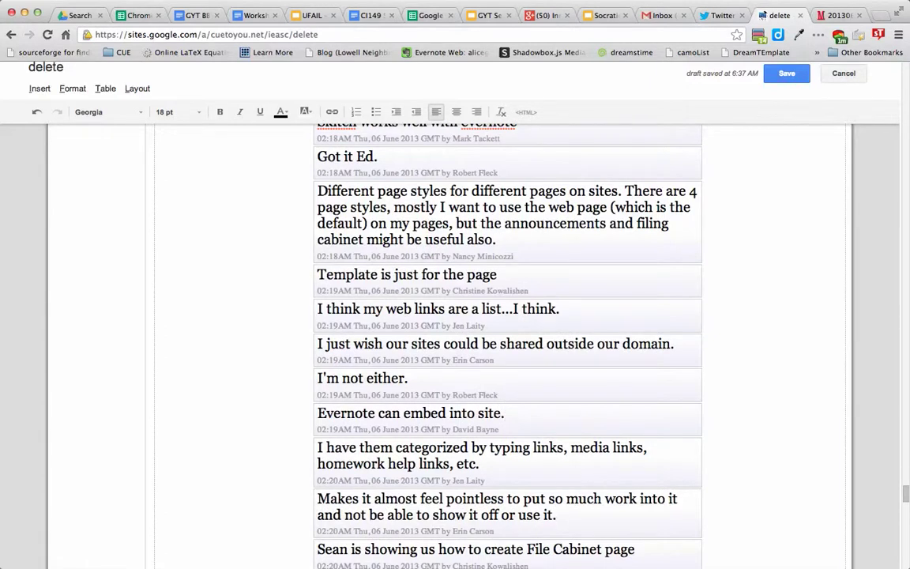
{"action": "type", "text": "Will need the emb"}
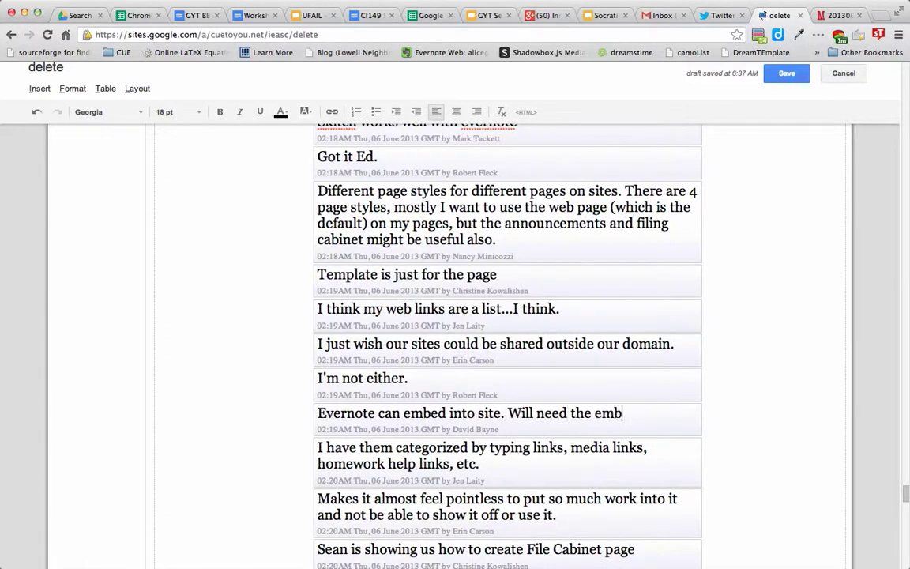
{"action": "type", "text": "ed code and to"}
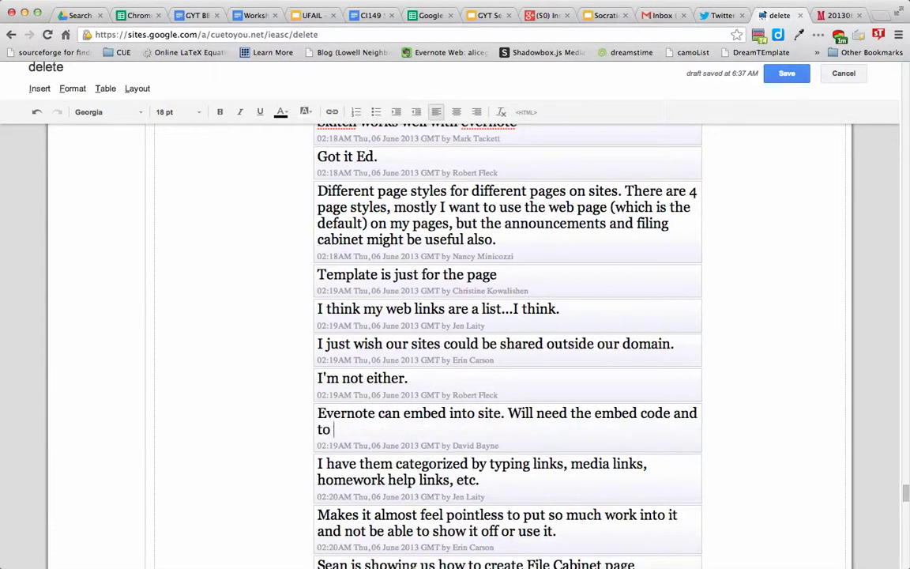
{"action": "type", "text": " embed it into th"}
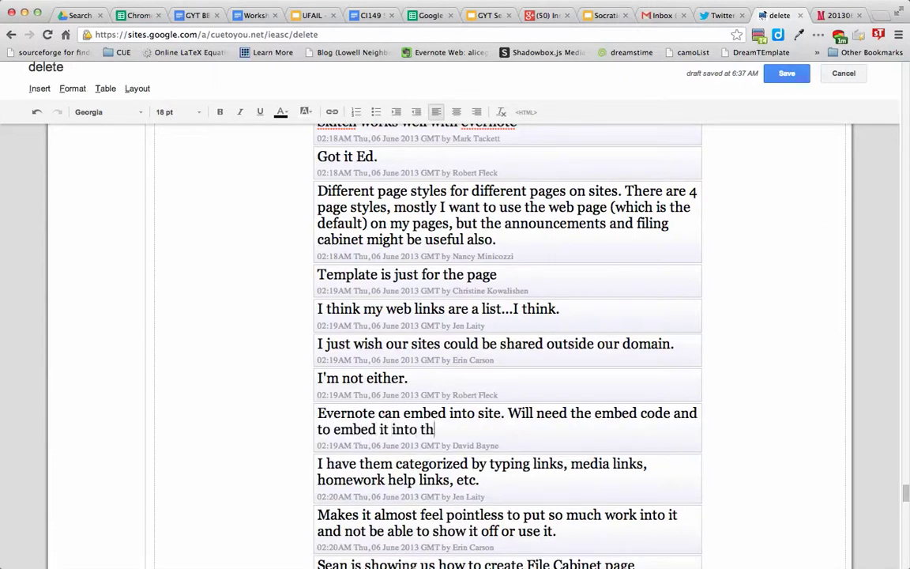
{"action": "type", "text": "e HTML."}
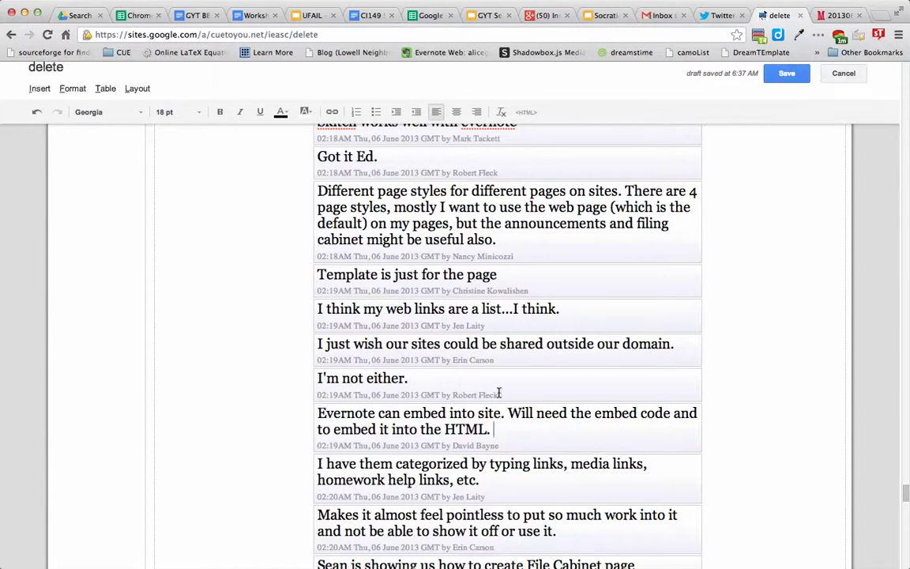
Delete the off-topic "I'm not either." and "What do you mean" messages from the transcript
{"action": "left_click_drag", "start_coordinate": [498, 394], "coordinate": [298, 370]}
{"action": "key", "text": "BackSpace"}
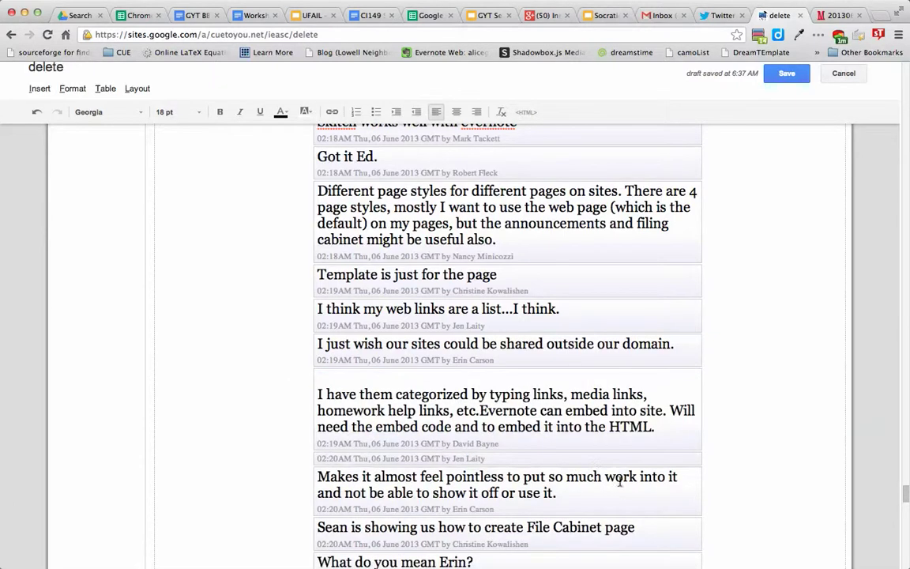
{"action": "scroll", "coordinate": [620, 482], "scroll_direction": "down", "scroll_amount": 5}
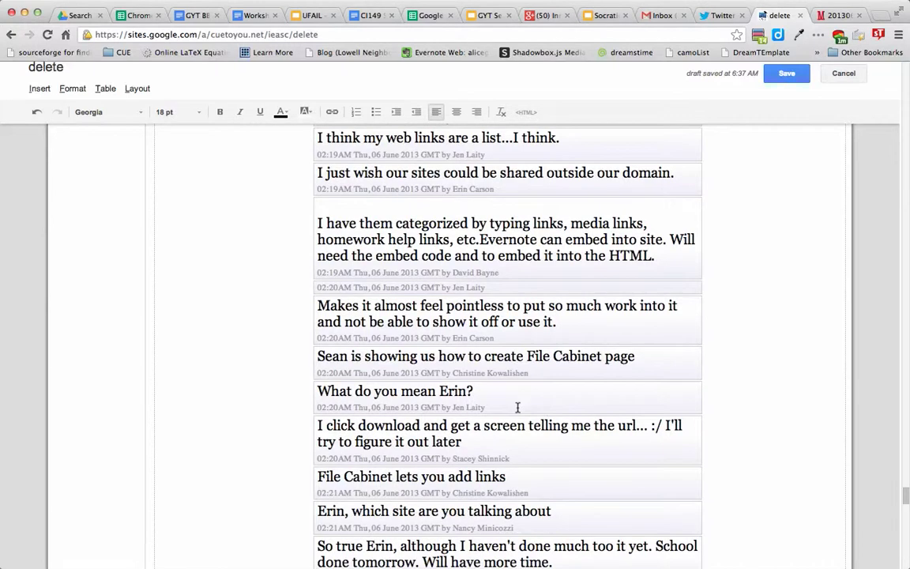
{"action": "left_click_drag", "start_coordinate": [518, 407], "coordinate": [305, 392]}
{"action": "key", "text": "BackSpace"}
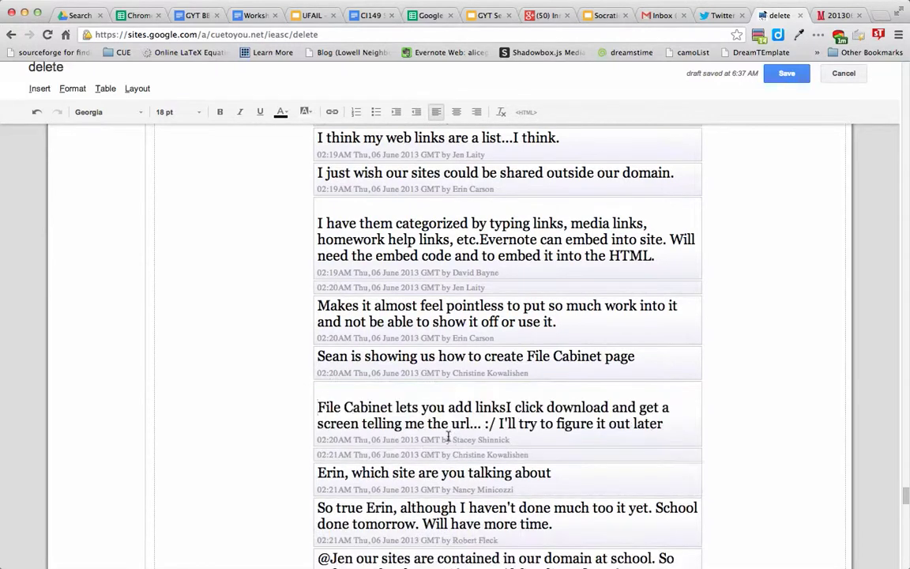
Delete the block of messages from "which site are you talking about" through the one about parents accessing with their child's user name and password
{"action": "scroll", "coordinate": [447, 436], "scroll_direction": "down", "scroll_amount": 4}
{"action": "left_click_drag", "start_coordinate": [284, 320], "coordinate": [697, 562]}
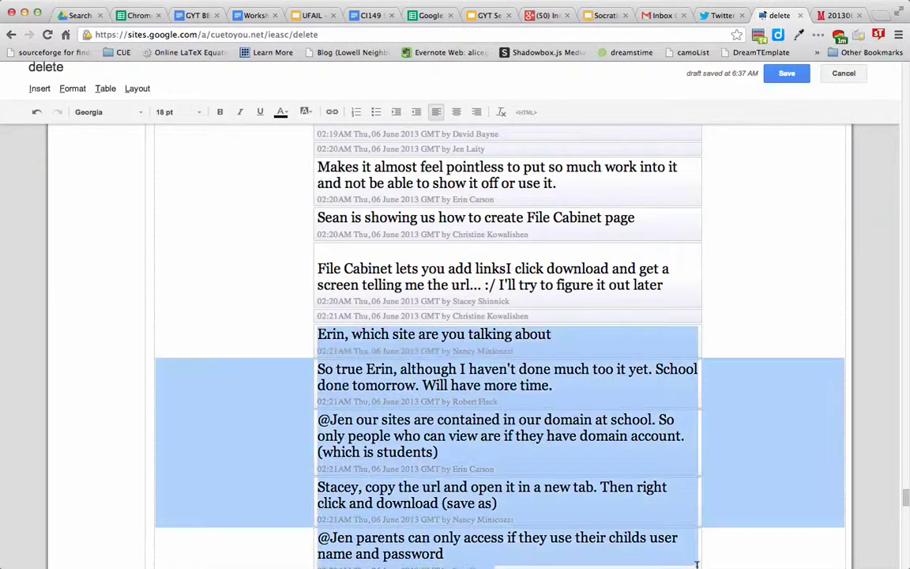
{"action": "key", "text": "BackSpace"}
Delete the consecutive messages about figuring it out over the weekend and the thank-you that follows it
{"action": "scroll", "coordinate": [656, 455], "scroll_direction": "down", "scroll_amount": 5}
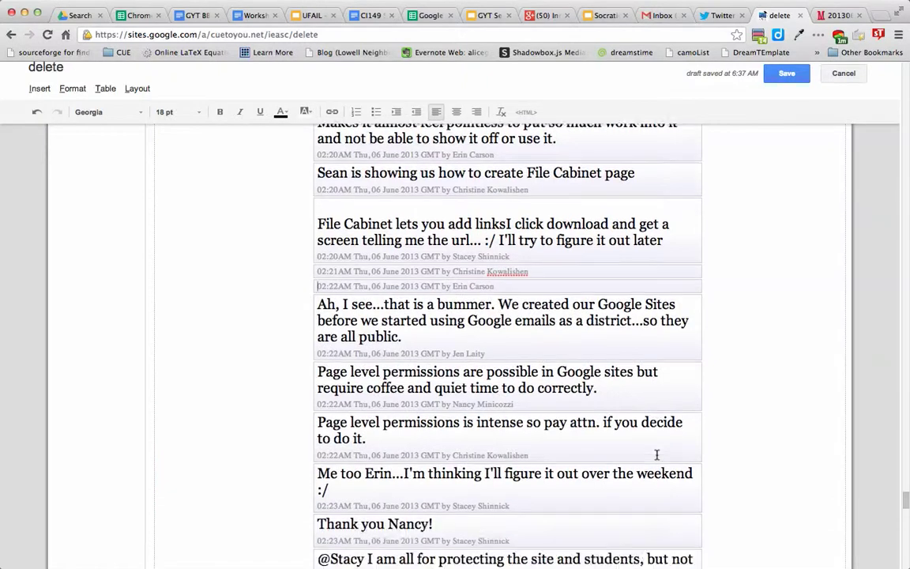
{"action": "left_click_drag", "start_coordinate": [289, 336], "coordinate": [548, 416]}
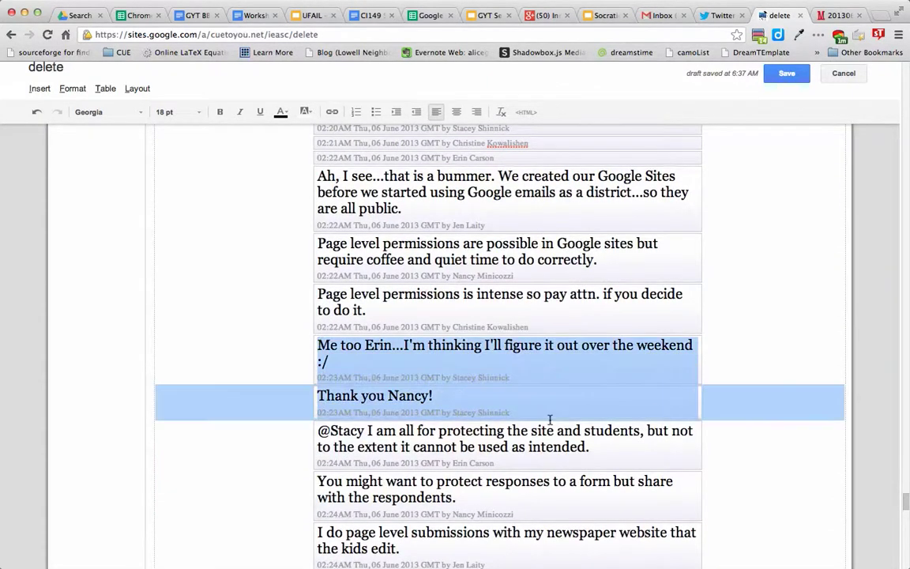
{"action": "key", "text": "BackSpace"}
{"action": "scroll", "coordinate": [557, 173], "scroll_direction": "down", "scroll_amount": 10}
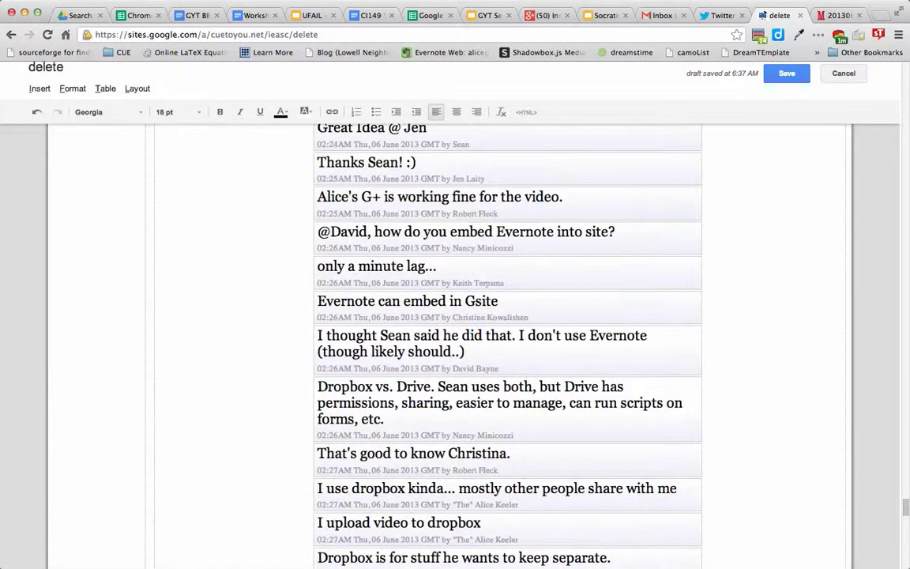
Insert the desktop screenshot ending in 12.35 PM as an uploaded image below the "Dropbox vs. Drive" message text
{"action": "scroll", "coordinate": [457, 255], "scroll_direction": "down", "scroll_amount": 4}
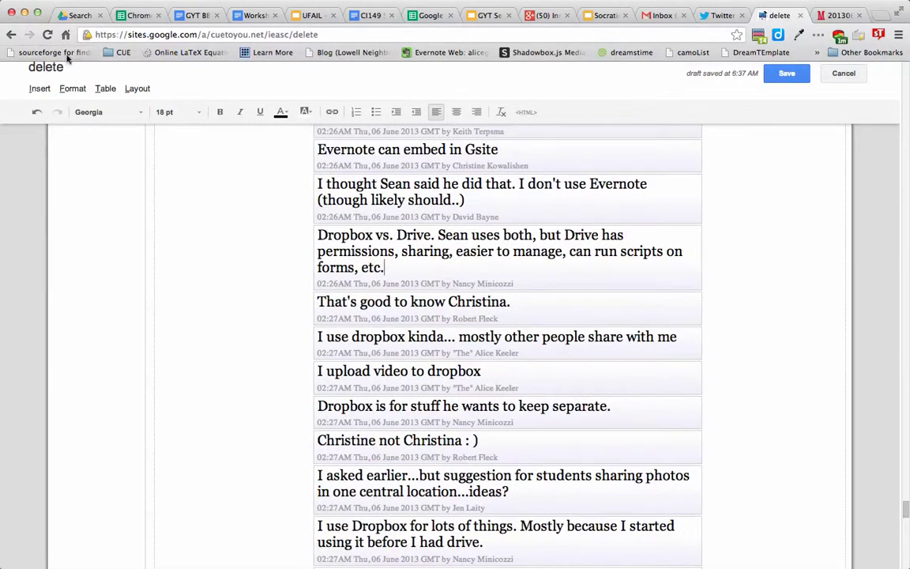
{"action": "left_click", "coordinate": [46, 90]}
{"action": "left_click", "coordinate": [76, 129]}
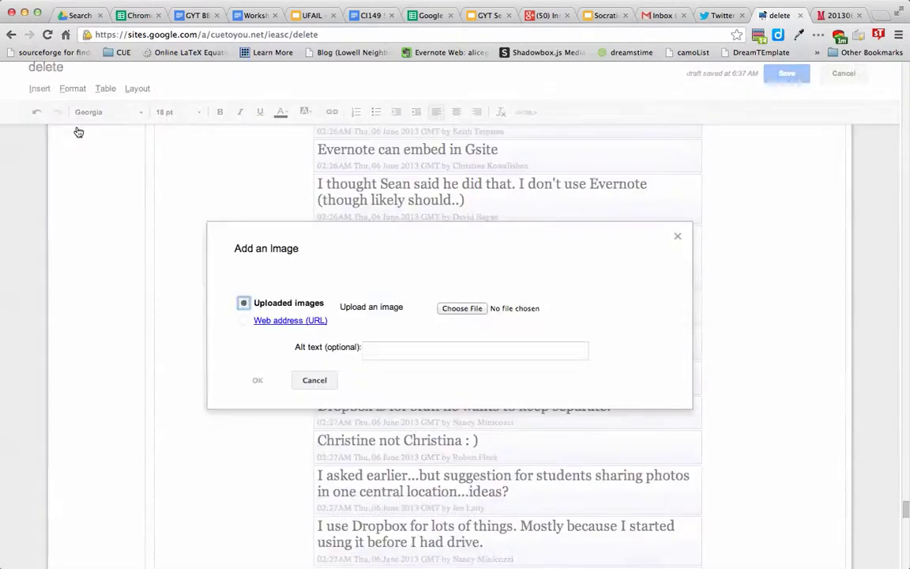
{"action": "left_click", "coordinate": [462, 308]}
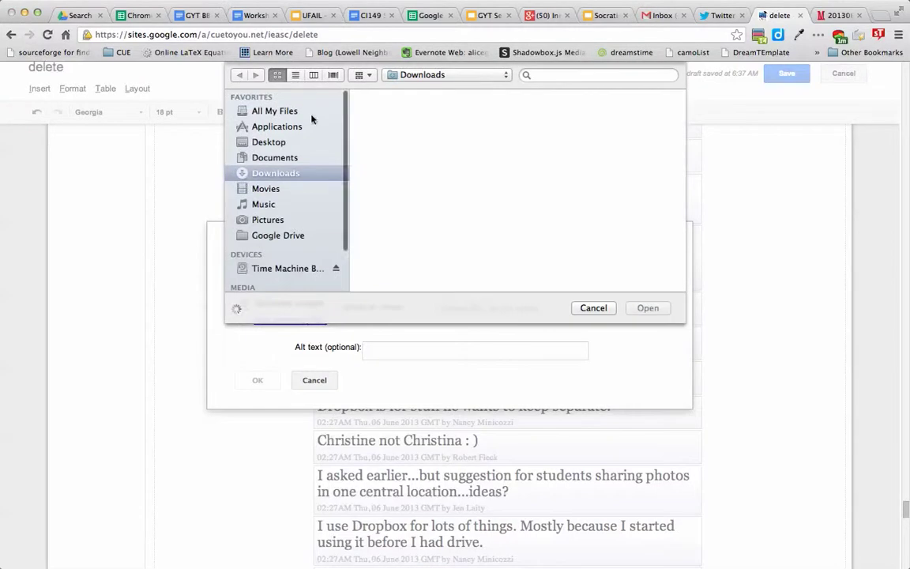
{"action": "left_click", "coordinate": [265, 142]}
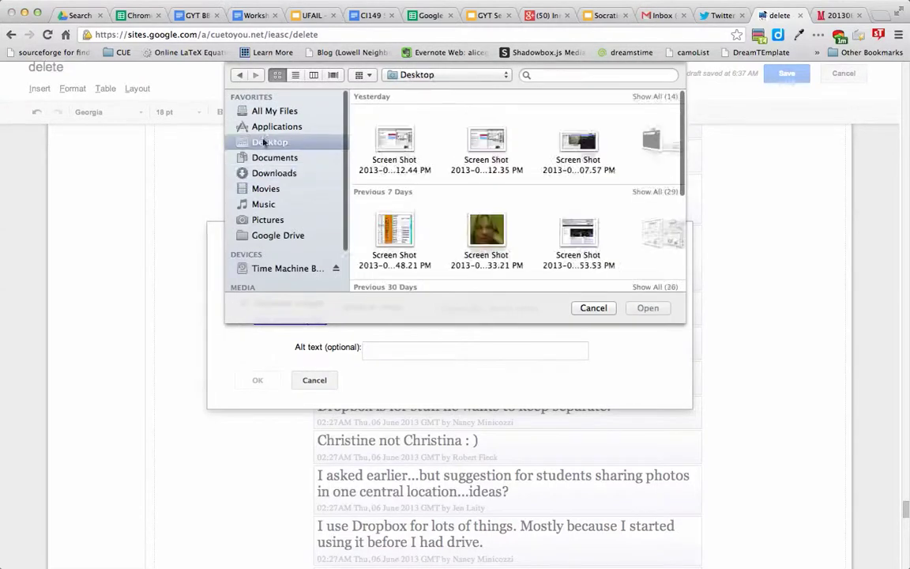
{"action": "left_click", "coordinate": [490, 141]}
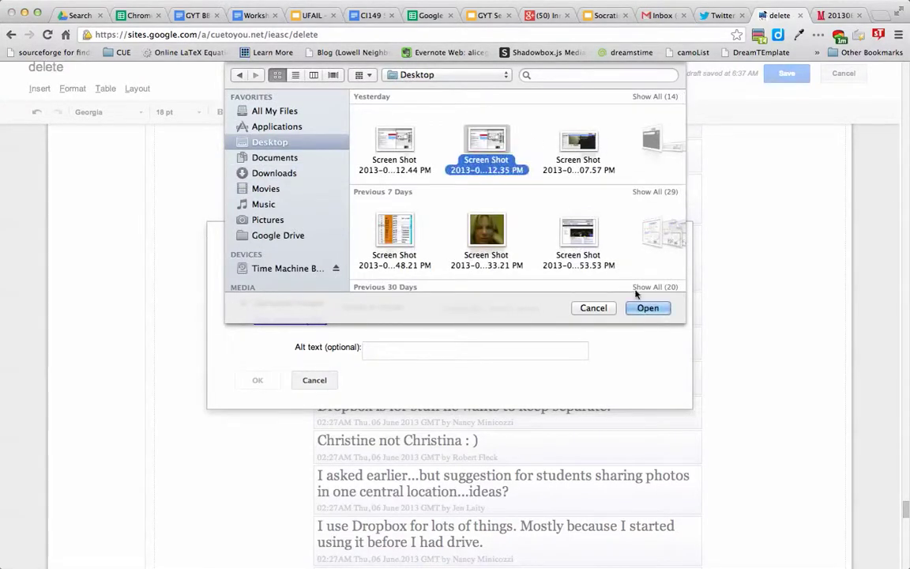
{"action": "left_click", "coordinate": [651, 311]}
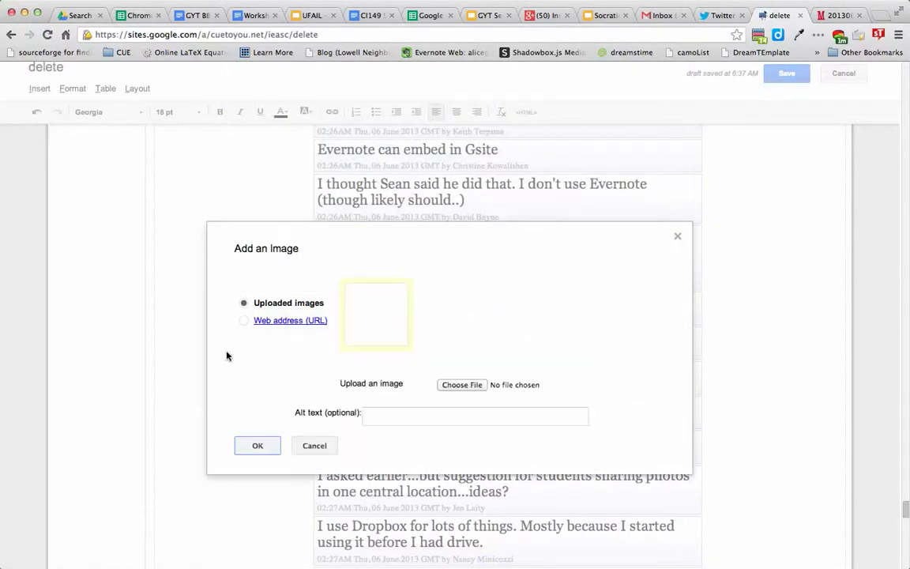
{"action": "left_click", "coordinate": [262, 447]}
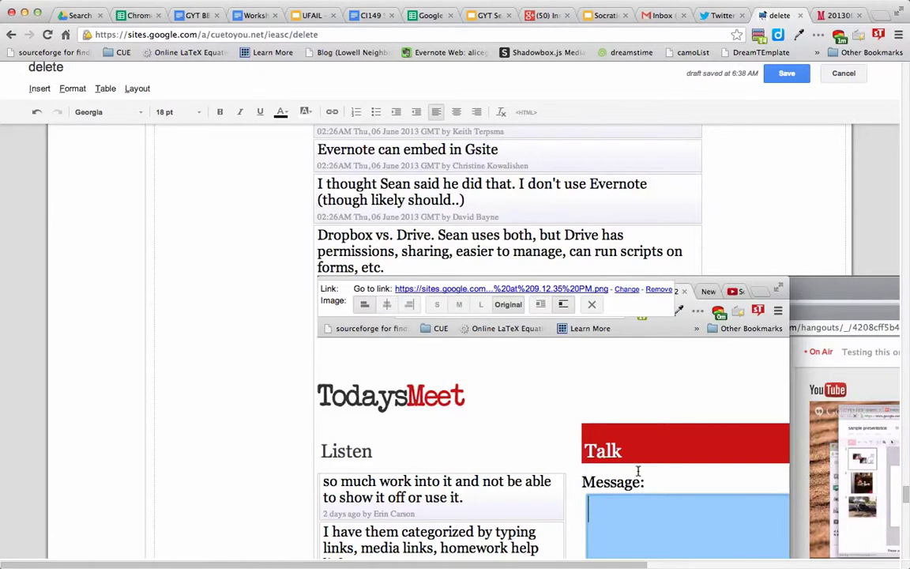
Compare the small, medium, large and original sizes for the inserted screenshot and set it to large
{"action": "left_click", "coordinate": [438, 305]}
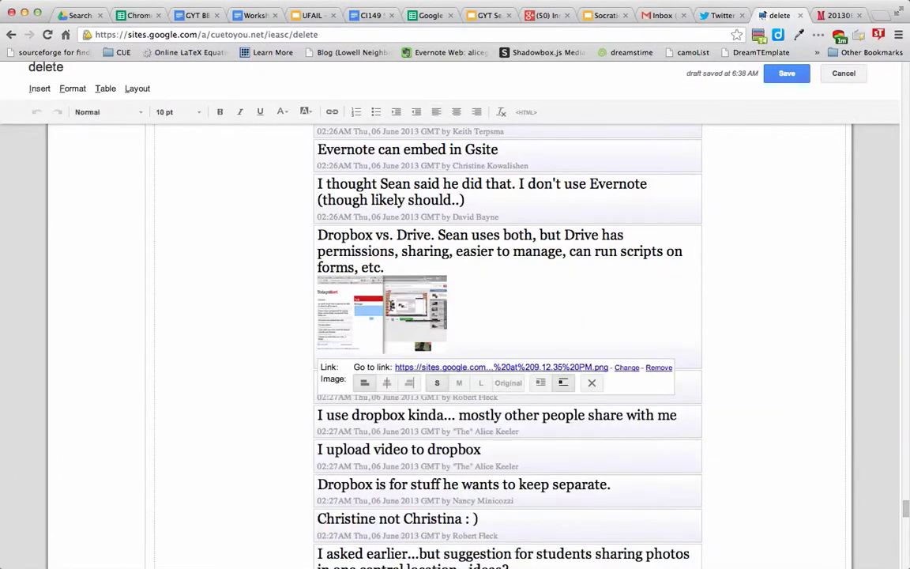
{"action": "left_click", "coordinate": [502, 321]}
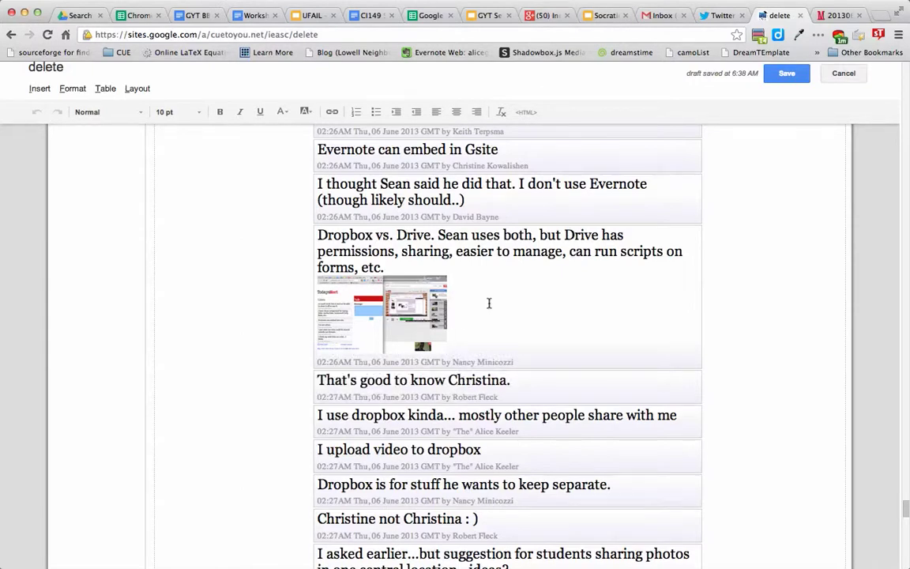
{"action": "left_click", "coordinate": [399, 316]}
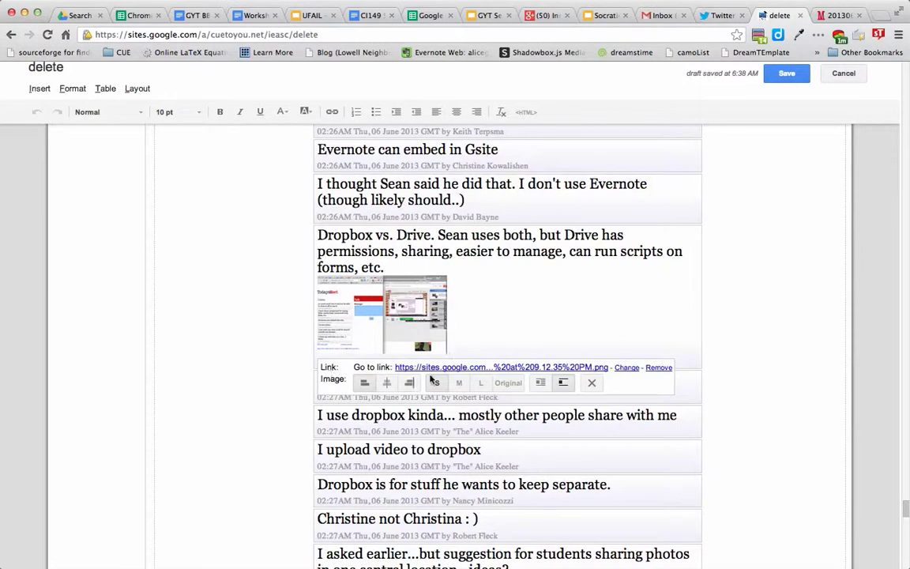
{"action": "left_click", "coordinate": [459, 382]}
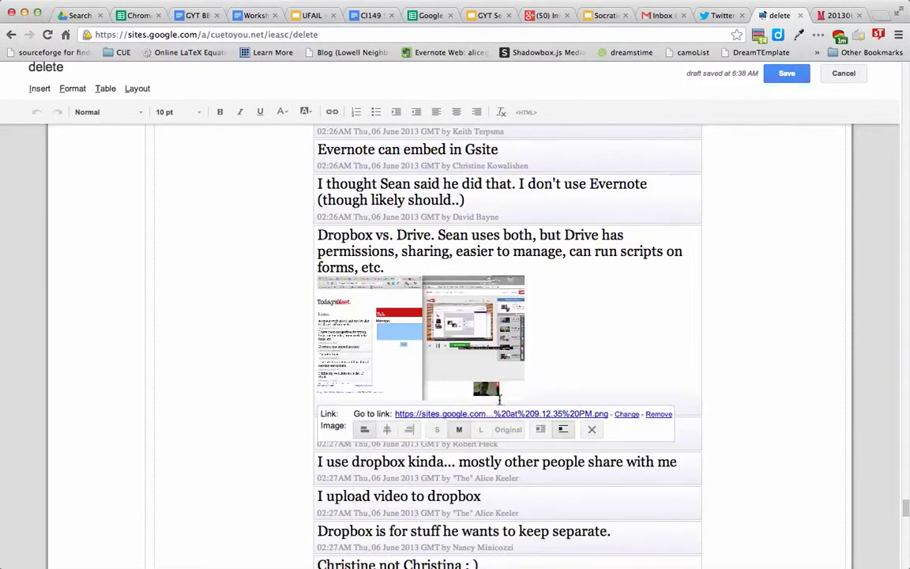
{"action": "left_click", "coordinate": [483, 429]}
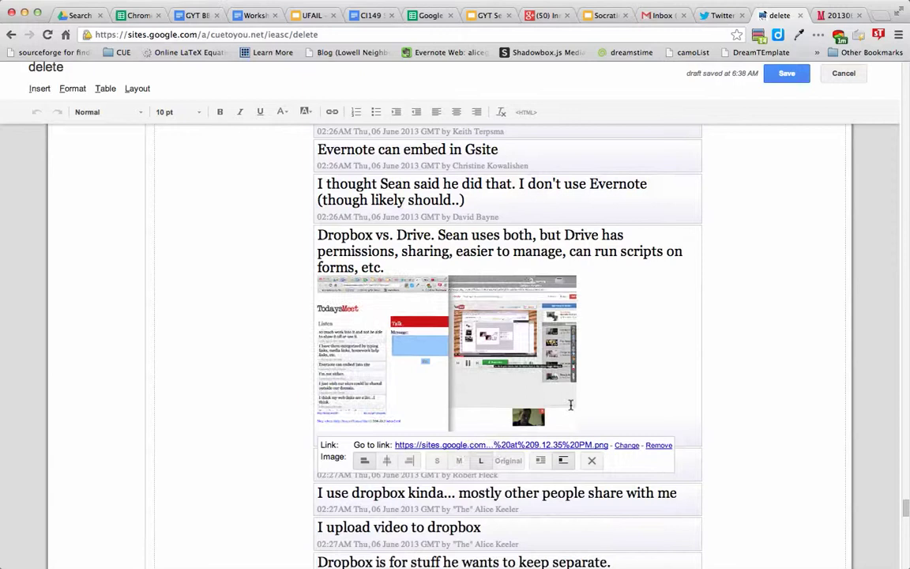
{"action": "left_click", "coordinate": [507, 462]}
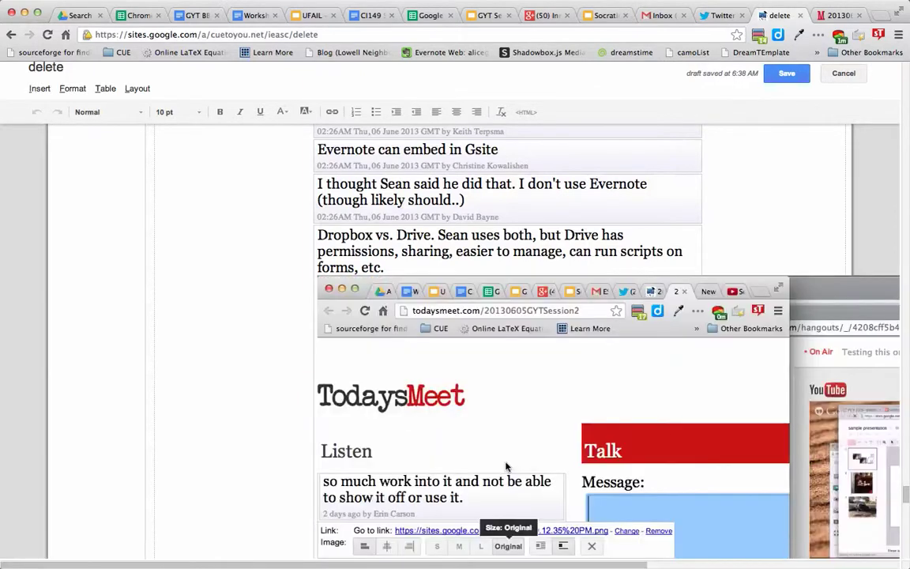
{"action": "left_click", "coordinate": [480, 546]}
{"action": "left_click", "coordinate": [651, 423]}
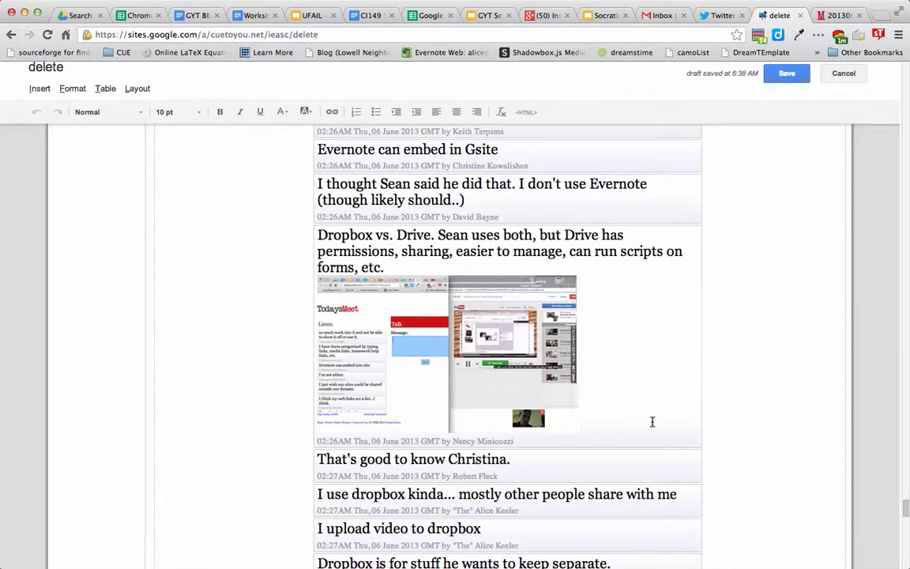
Insert the desktop image youtubesocratic.jpg on a new line below "I upload video to dropbox" and set its size to large
{"action": "scroll", "coordinate": [652, 422], "scroll_direction": "down", "scroll_amount": 5}
{"action": "left_click", "coordinate": [529, 338]}
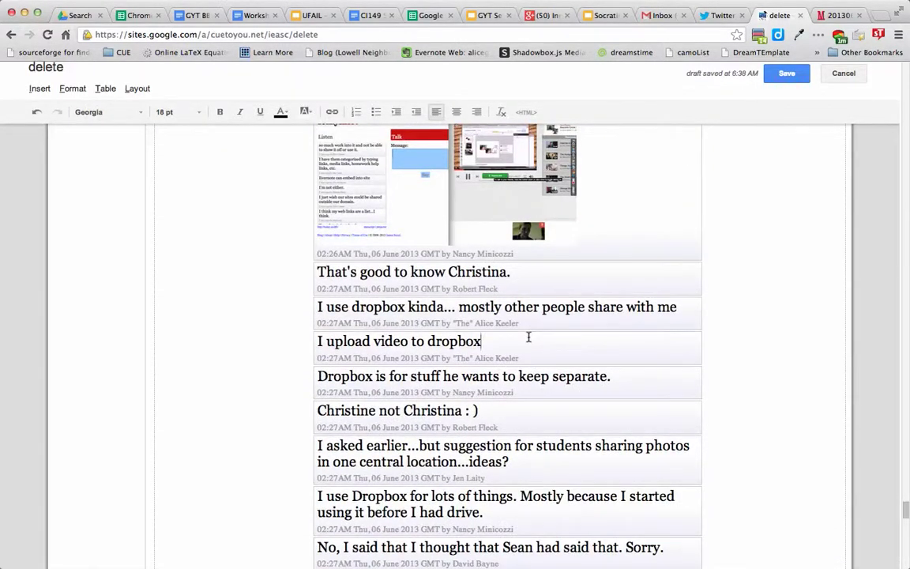
{"action": "key", "text": "Return"}
{"action": "left_click", "coordinate": [40, 88]}
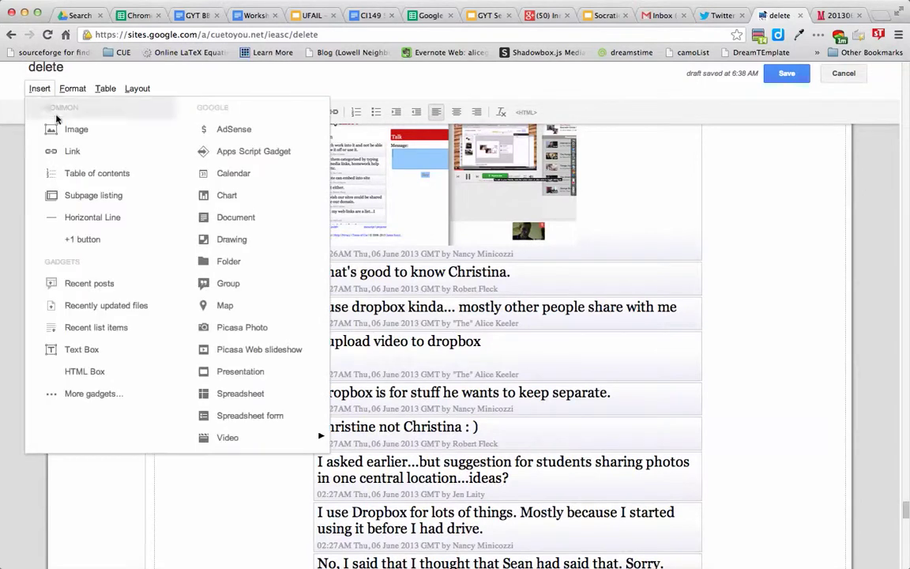
{"action": "left_click", "coordinate": [67, 131]}
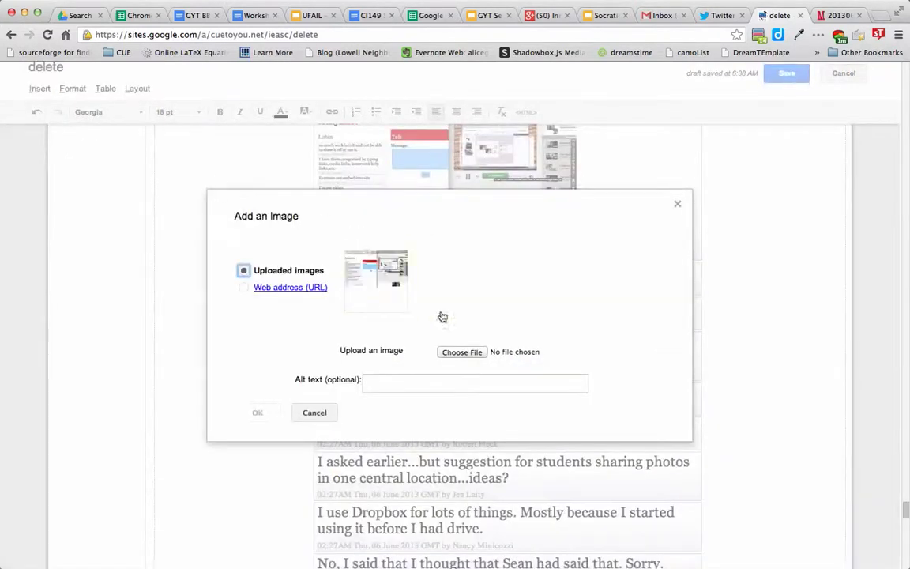
{"action": "left_click", "coordinate": [467, 352]}
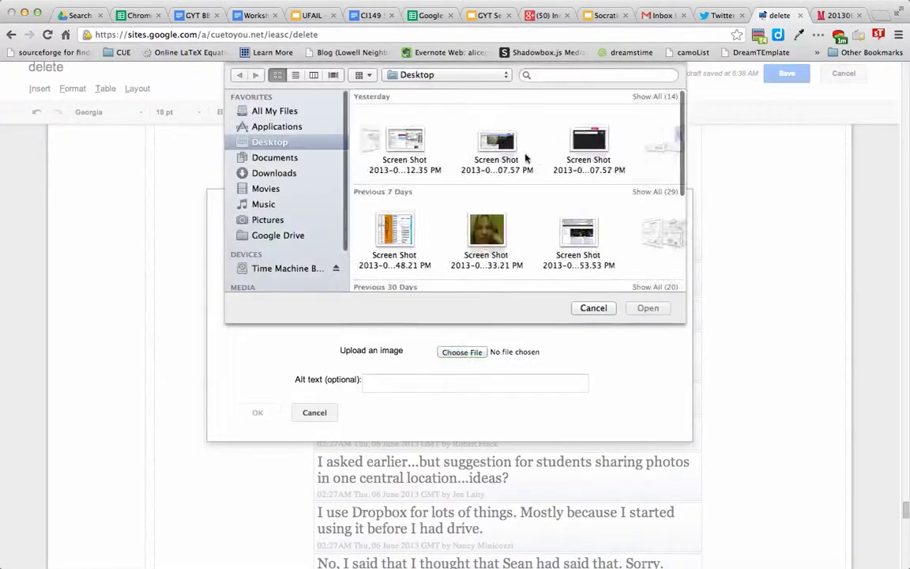
{"action": "double_click", "coordinate": [581, 137]}
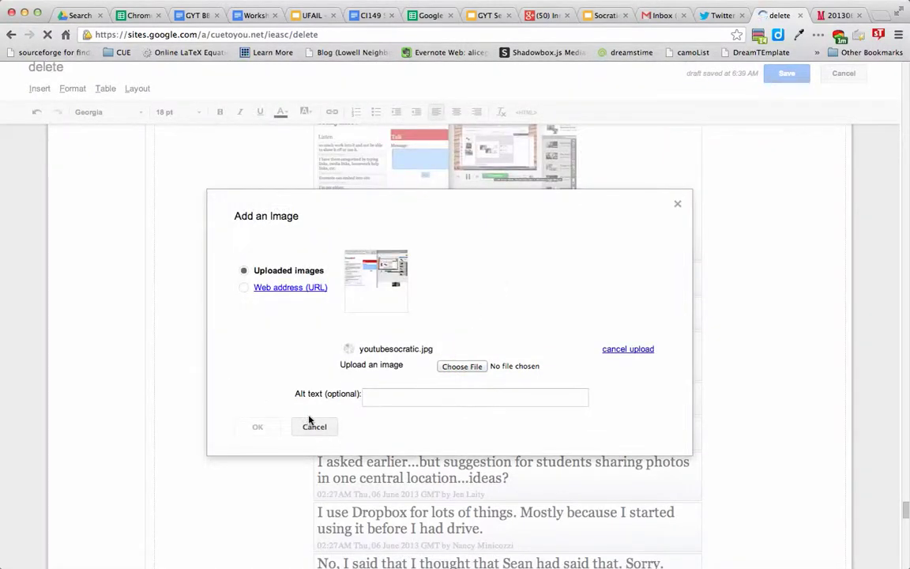
{"action": "left_click", "coordinate": [254, 413]}
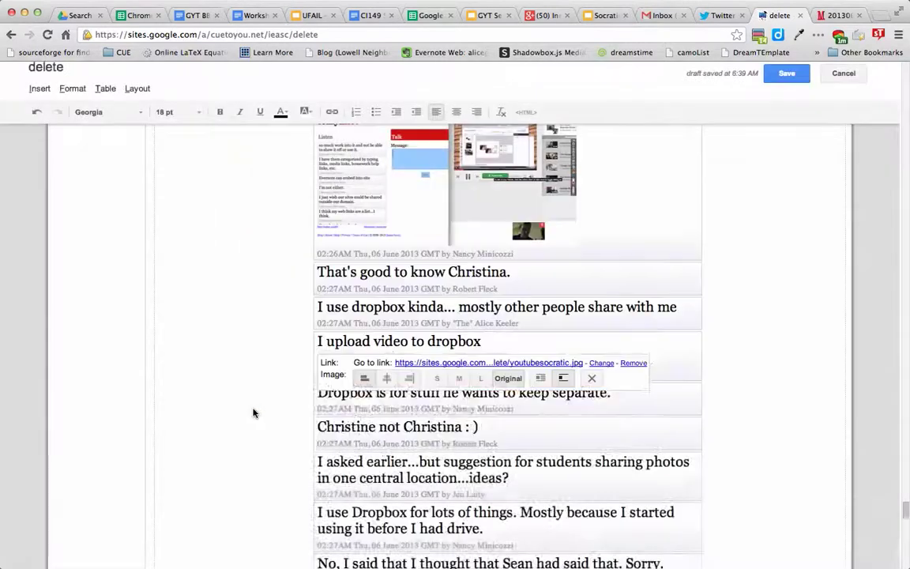
{"action": "left_click", "coordinate": [481, 382]}
{"action": "left_click", "coordinate": [740, 386]}
{"action": "scroll", "coordinate": [741, 382], "scroll_direction": "down", "scroll_amount": 5}
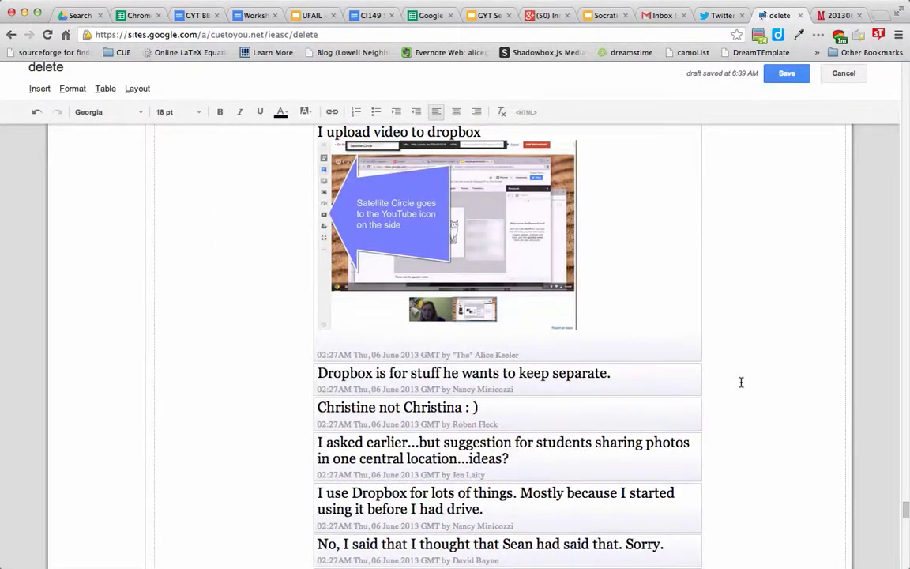
{"action": "scroll", "coordinate": [741, 382], "scroll_direction": "down", "scroll_amount": 1}
{"action": "scroll", "coordinate": [741, 382], "scroll_direction": "down", "scroll_amount": 3}
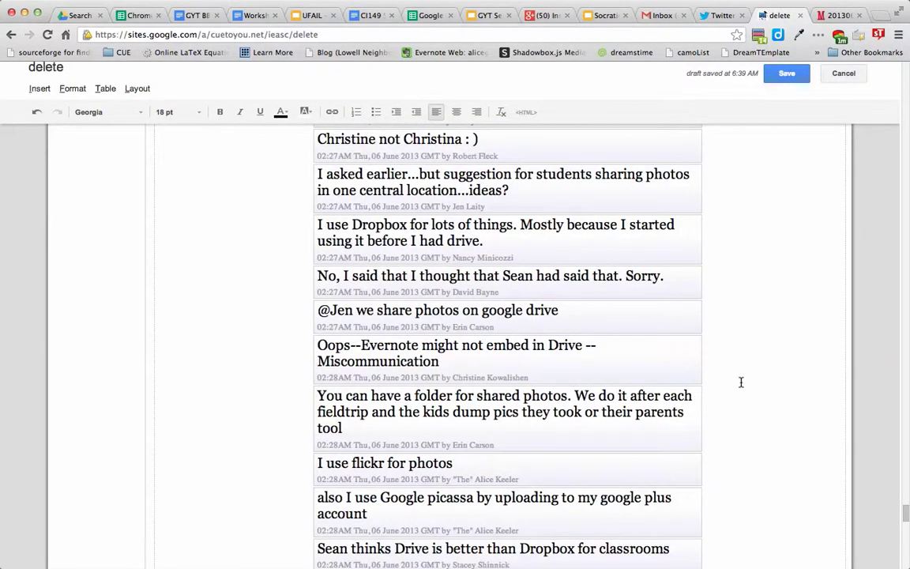
{"action": "scroll", "coordinate": [741, 382], "scroll_direction": "down", "scroll_amount": 10}
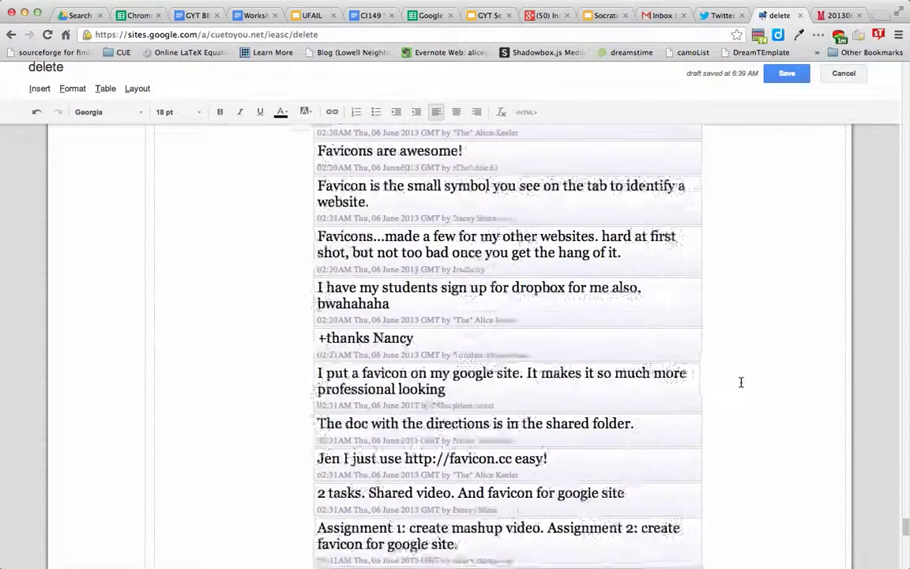
{"action": "scroll", "coordinate": [740, 382], "scroll_direction": "down", "scroll_amount": 2}
{"action": "left_click", "coordinate": [561, 367]}
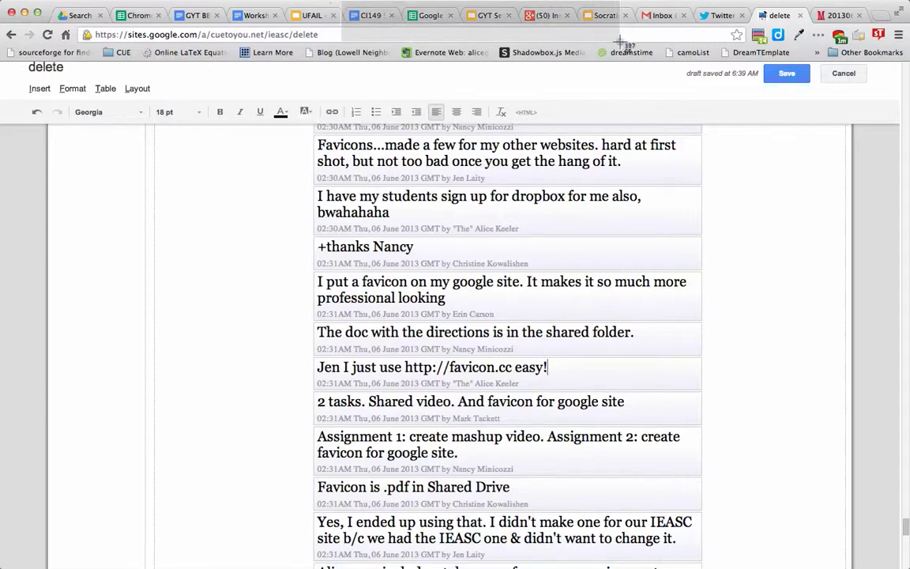
{"action": "left_click_drag", "start_coordinate": [689, 37], "coordinate": [692, 39]}
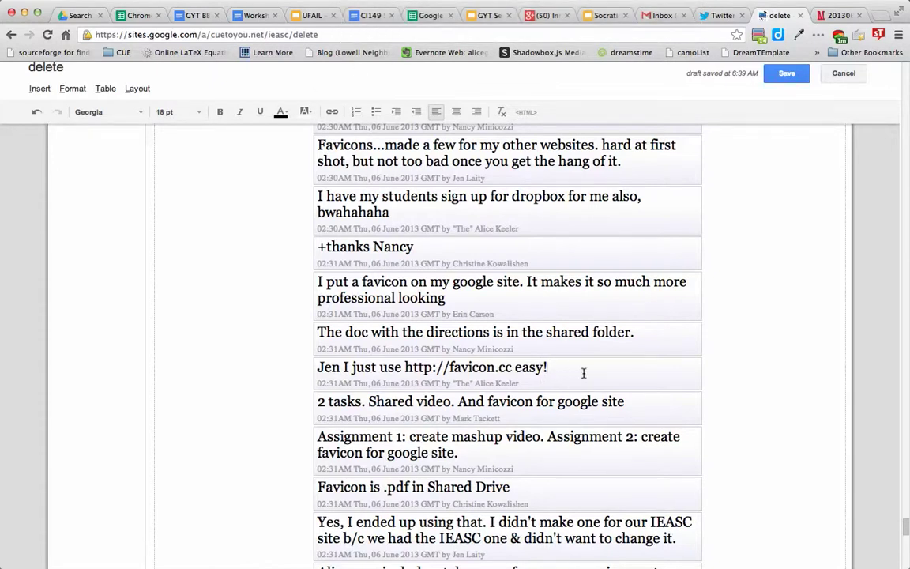
{"action": "key", "text": "Return"}
{"action": "left_click", "coordinate": [38, 88]}
{"action": "left_click", "coordinate": [75, 132]}
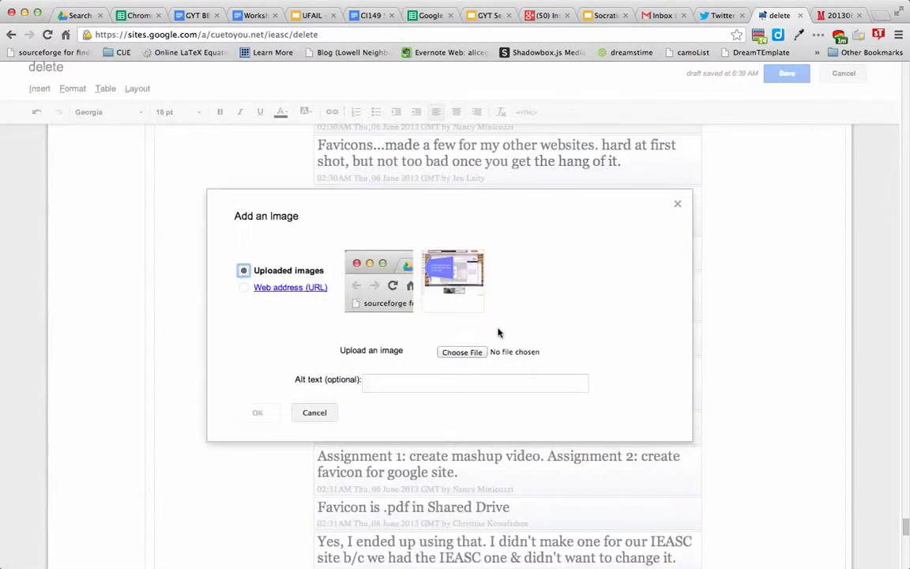
{"action": "left_click", "coordinate": [462, 351]}
{"action": "double_click", "coordinate": [391, 161]}
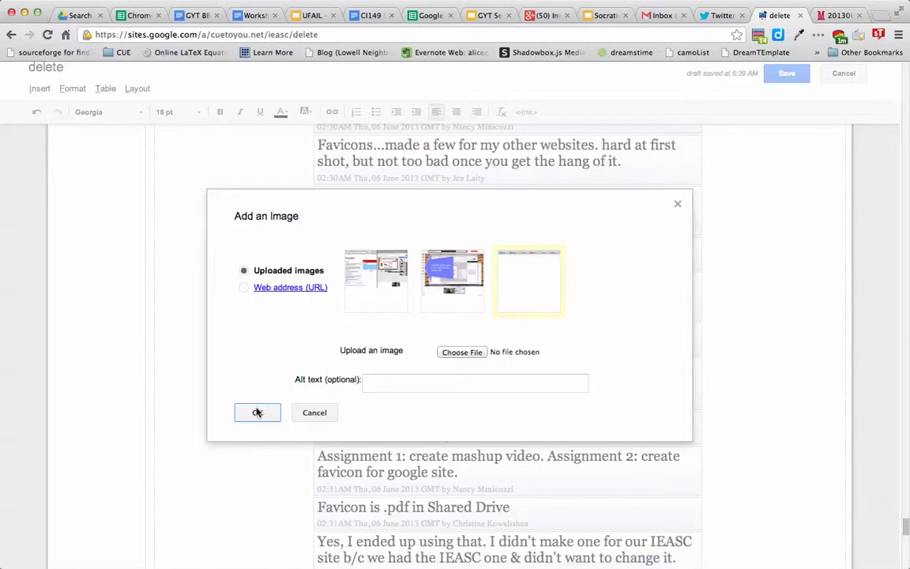
{"action": "left_click", "coordinate": [257, 412]}
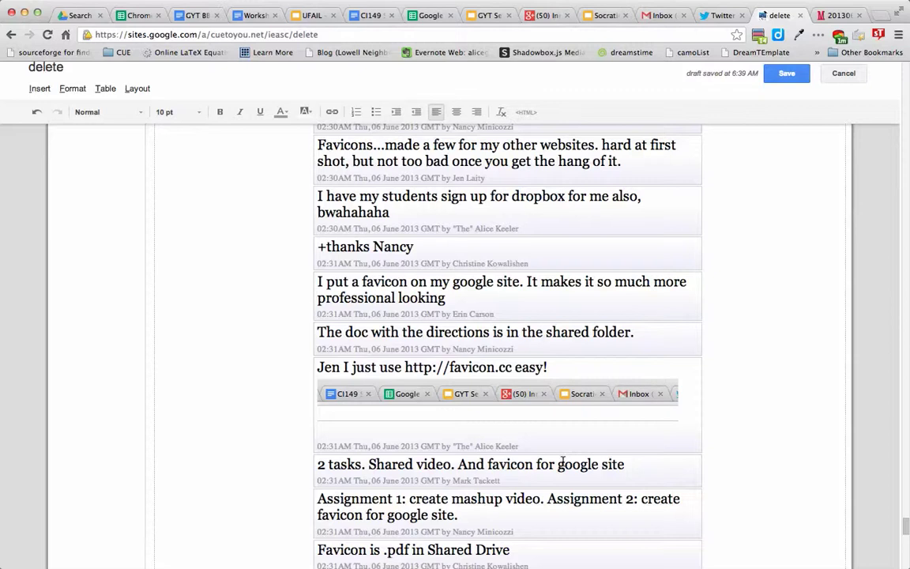
{"action": "left_click_drag", "start_coordinate": [543, 366], "coordinate": [402, 368]}
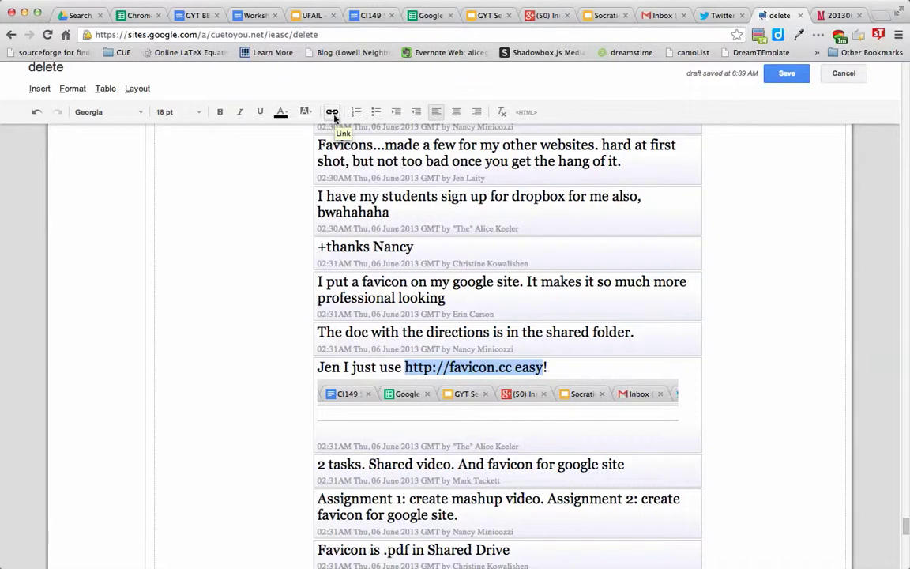
{"action": "left_click", "coordinate": [332, 113]}
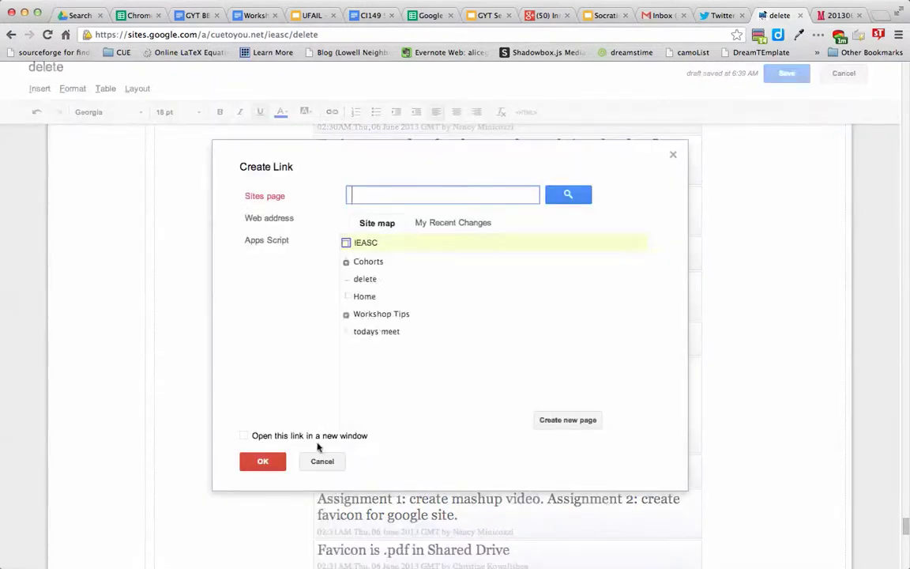
{"action": "left_click", "coordinate": [317, 460]}
{"action": "mouse_move", "coordinate": [545, 367]}
{"action": "left_mouse_down"}
{"action": "mouse_move", "coordinate": [403, 363]}
{"action": "mouse_move", "coordinate": [540, 371]}
{"action": "left_mouse_up"}
{"action": "key", "text": "super+c"}
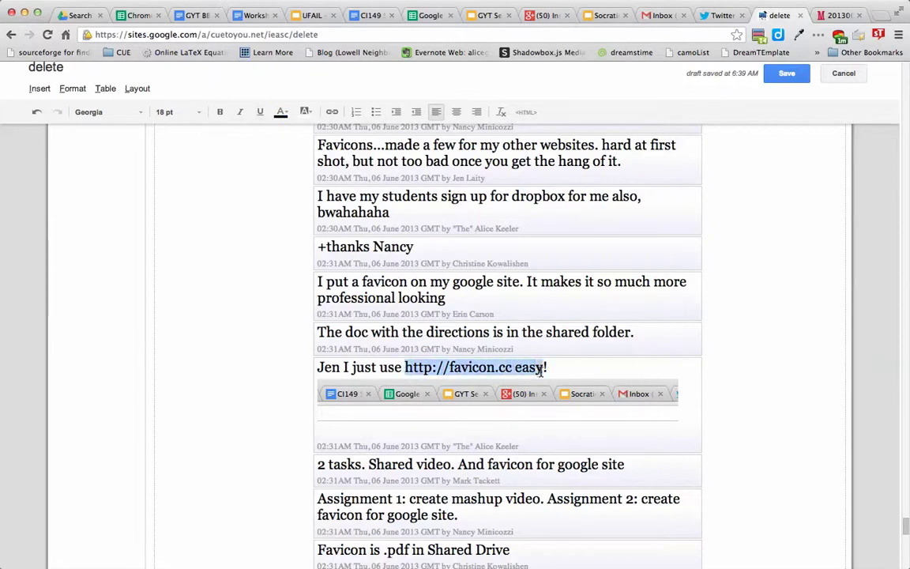
{"action": "left_click", "coordinate": [332, 113]}
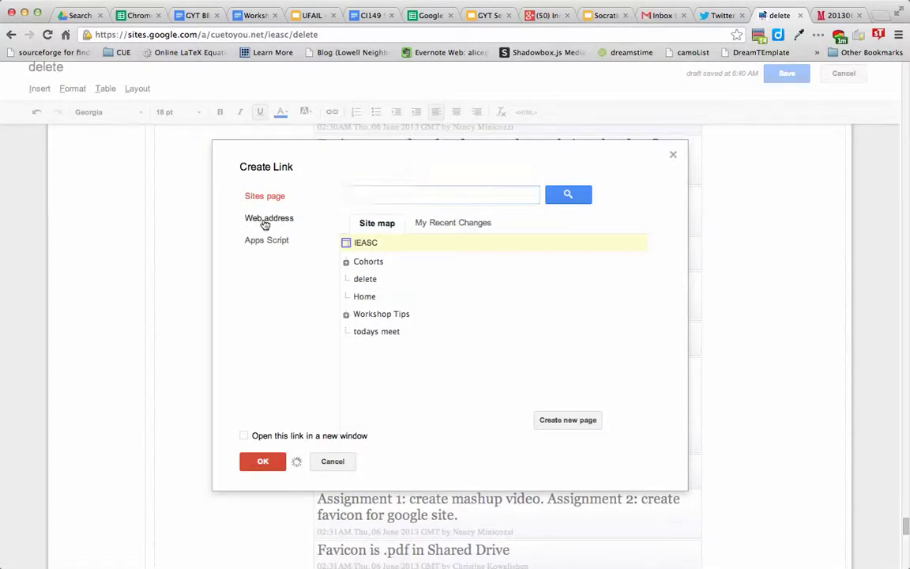
{"action": "left_click", "coordinate": [265, 224]}
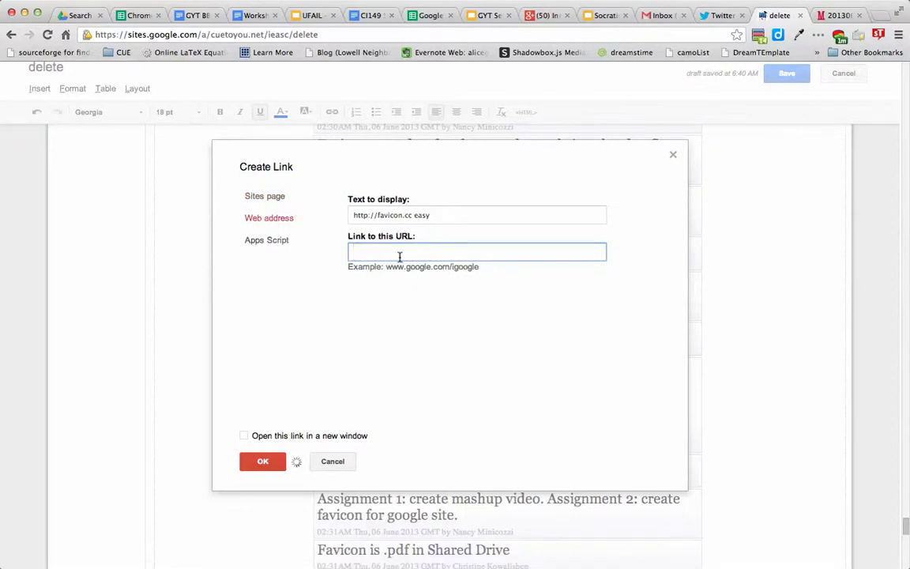
{"action": "key", "text": "super+v"}
{"action": "left_click", "coordinate": [411, 214]}
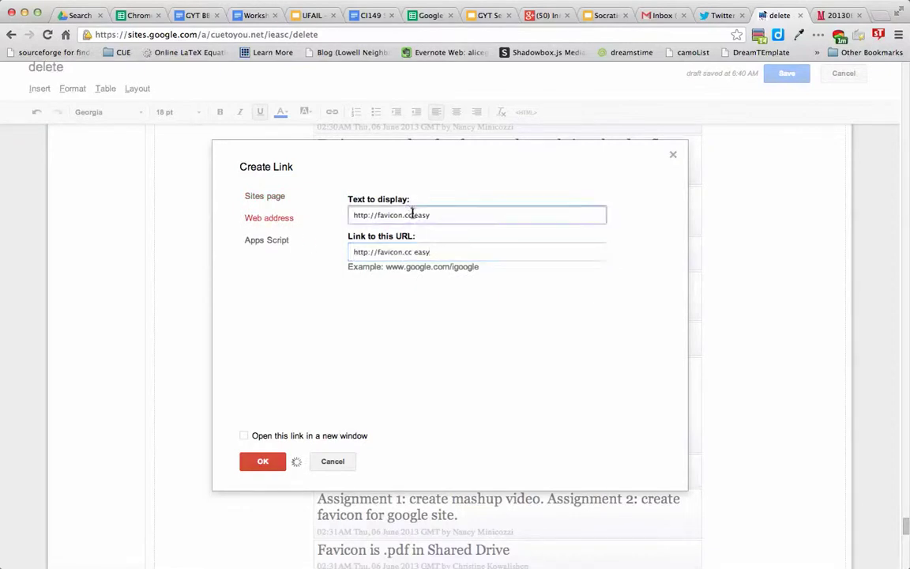
{"action": "left_click_drag", "start_coordinate": [411, 214], "coordinate": [463, 219]}
{"action": "key", "text": "BackSpace"}
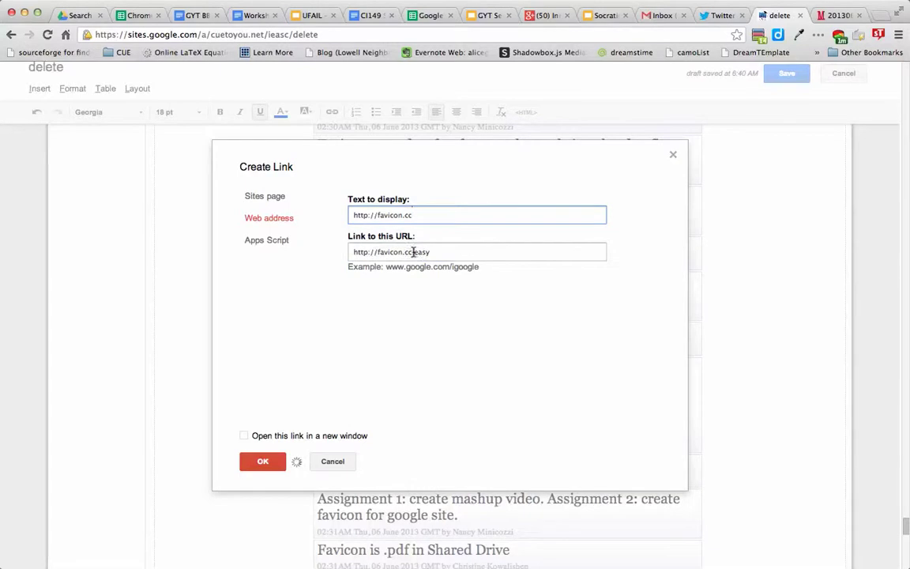
{"action": "left_click_drag", "start_coordinate": [412, 252], "coordinate": [455, 251]}
{"action": "key", "text": "BackSpace"}
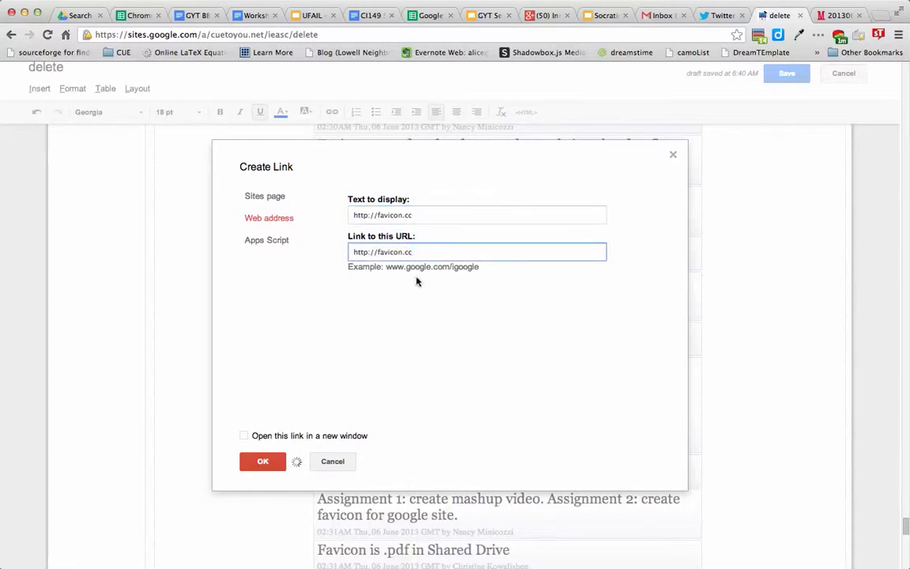
{"action": "left_click", "coordinate": [377, 393]}
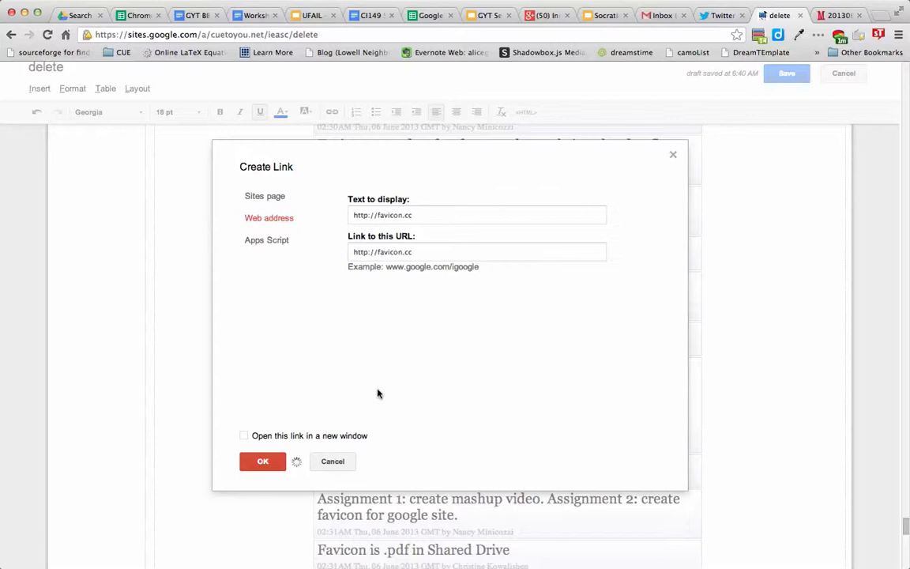
{"action": "left_click", "coordinate": [245, 437]}
{"action": "left_click", "coordinate": [269, 461]}
Make the Google Docs URL in the "Found the agenda in the emails" message a link that opens in a new window
{"action": "scroll", "coordinate": [571, 390], "scroll_direction": "down", "scroll_amount": 15}
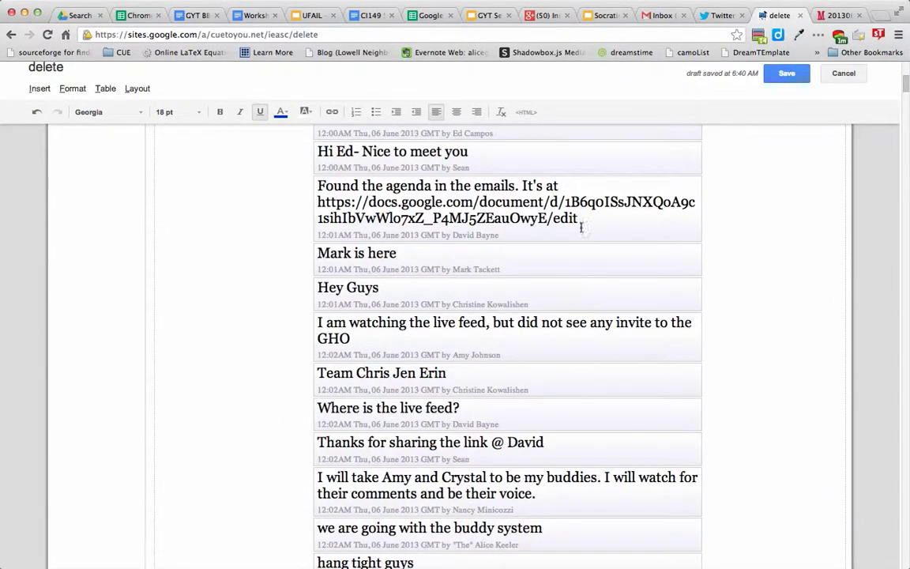
{"action": "left_click_drag", "start_coordinate": [579, 220], "coordinate": [316, 203]}
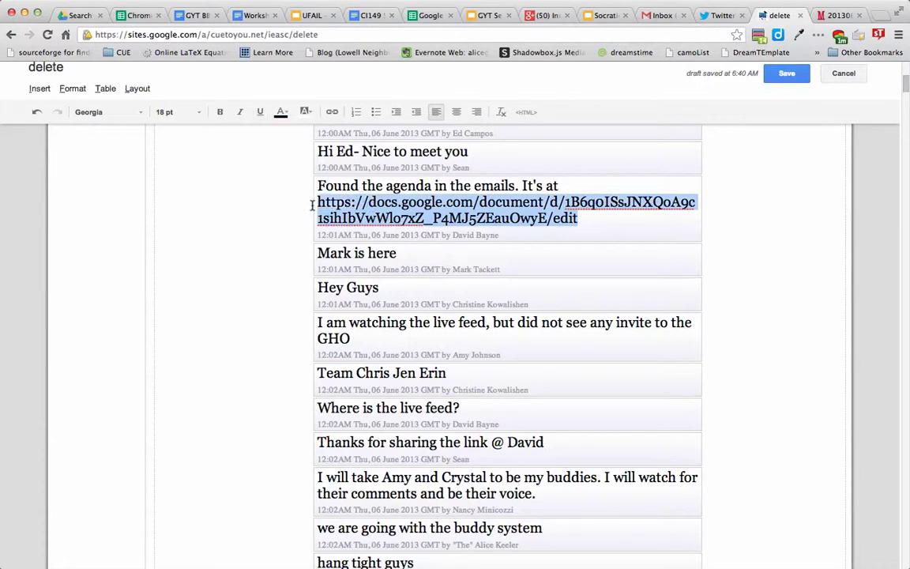
{"action": "left_click", "coordinate": [333, 112]}
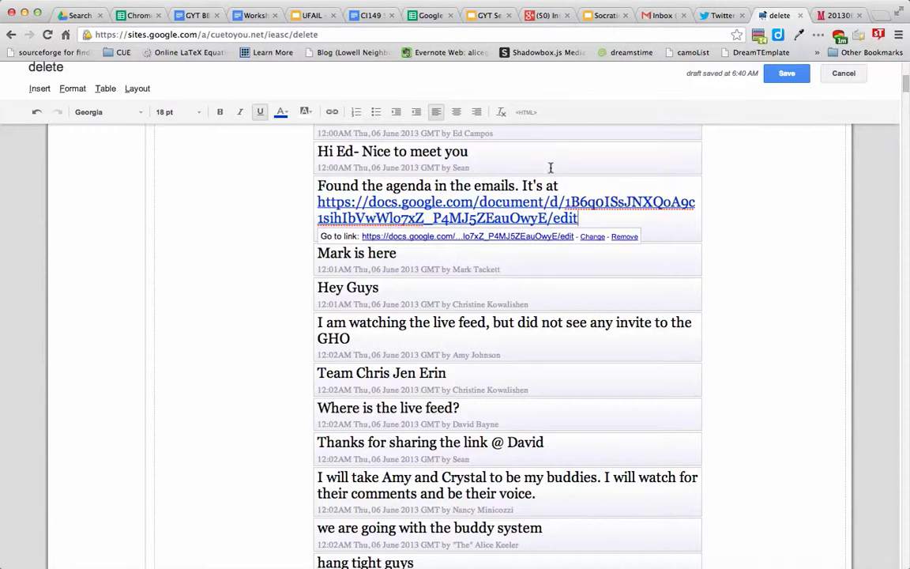
{"action": "left_click", "coordinate": [592, 237]}
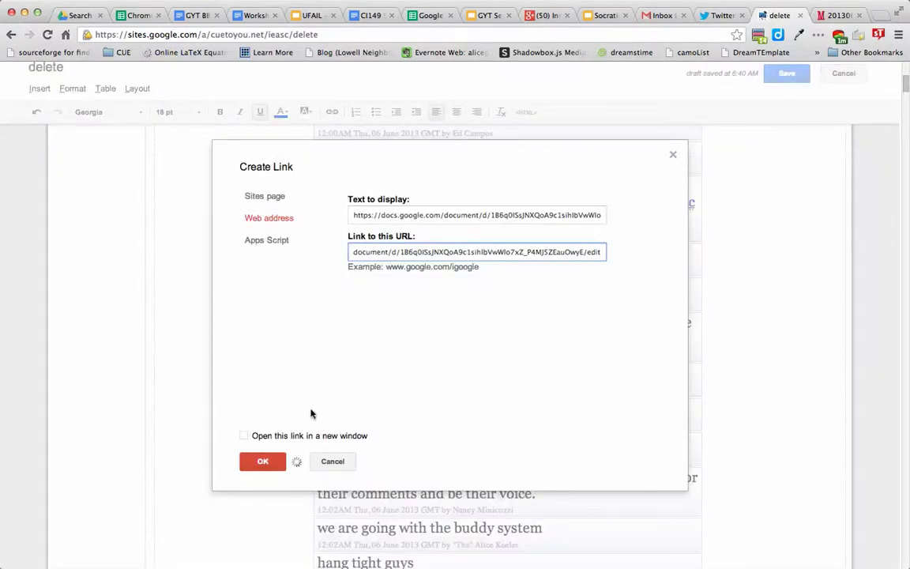
{"action": "left_click", "coordinate": [291, 439]}
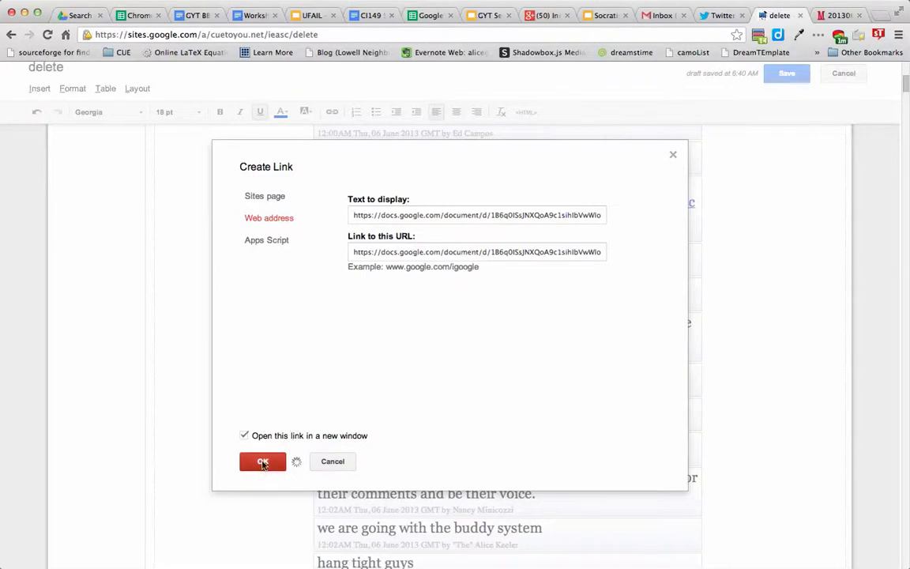
{"action": "left_click", "coordinate": [263, 462]}
Make the YouTube URL in the "link for meet" message, without the exclamation mark, a link that opens in a new window
{"action": "scroll", "coordinate": [610, 407], "scroll_direction": "down", "scroll_amount": 15}
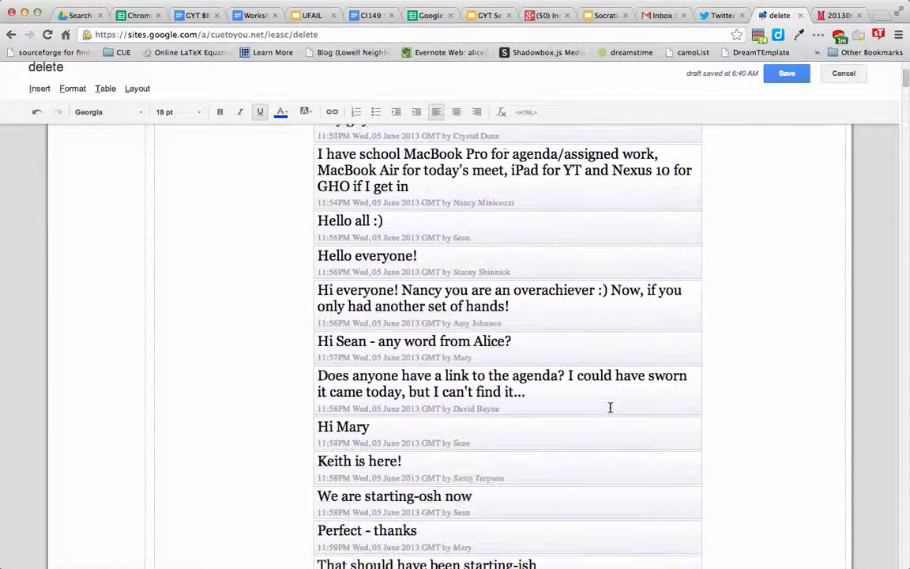
{"action": "scroll", "coordinate": [610, 407], "scroll_direction": "down", "scroll_amount": 10}
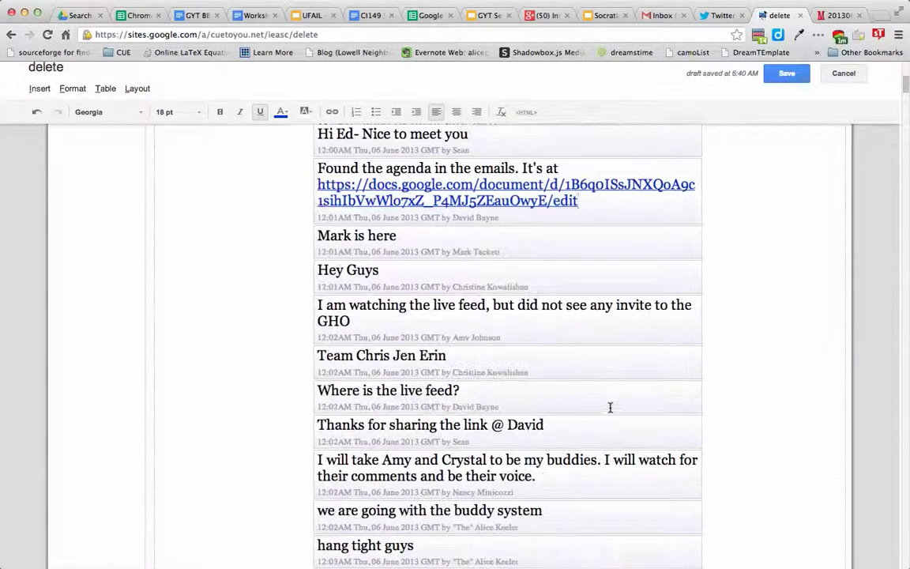
{"action": "scroll", "coordinate": [610, 407], "scroll_direction": "down", "scroll_amount": 8}
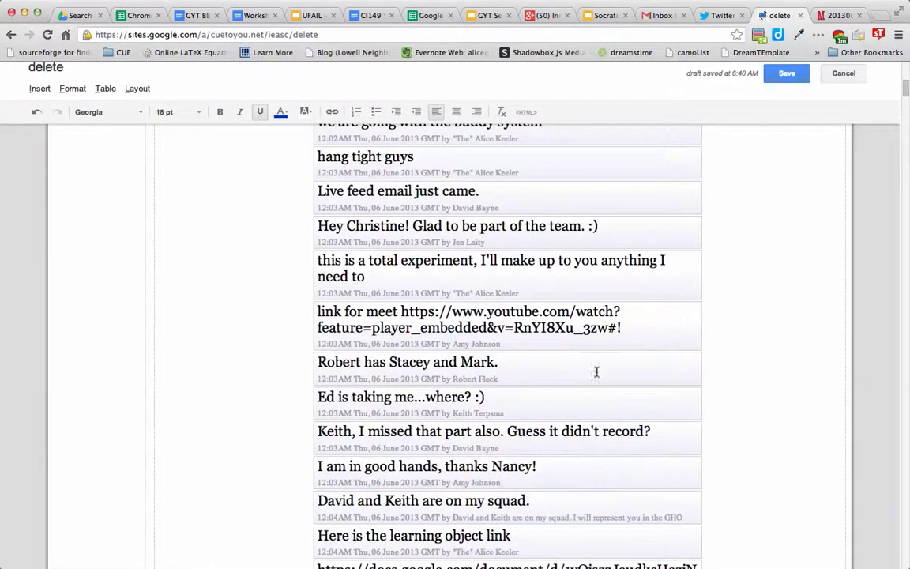
{"action": "left_click_drag", "start_coordinate": [616, 327], "coordinate": [401, 312]}
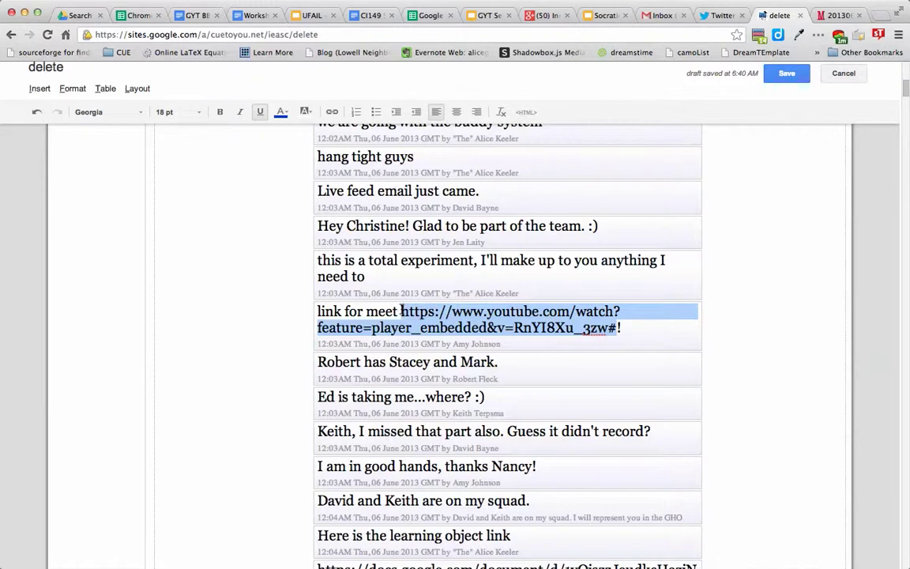
{"action": "left_click", "coordinate": [331, 114]}
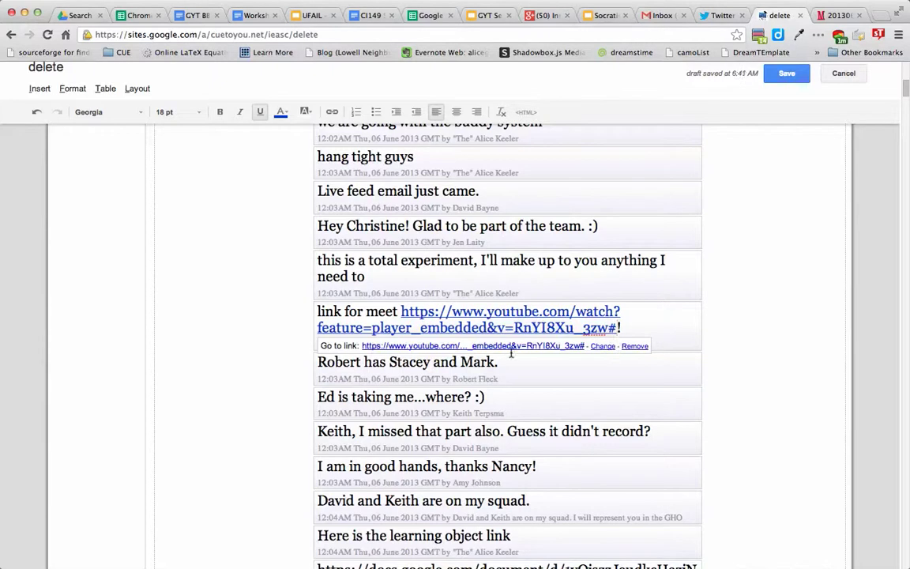
{"action": "left_click", "coordinate": [603, 346]}
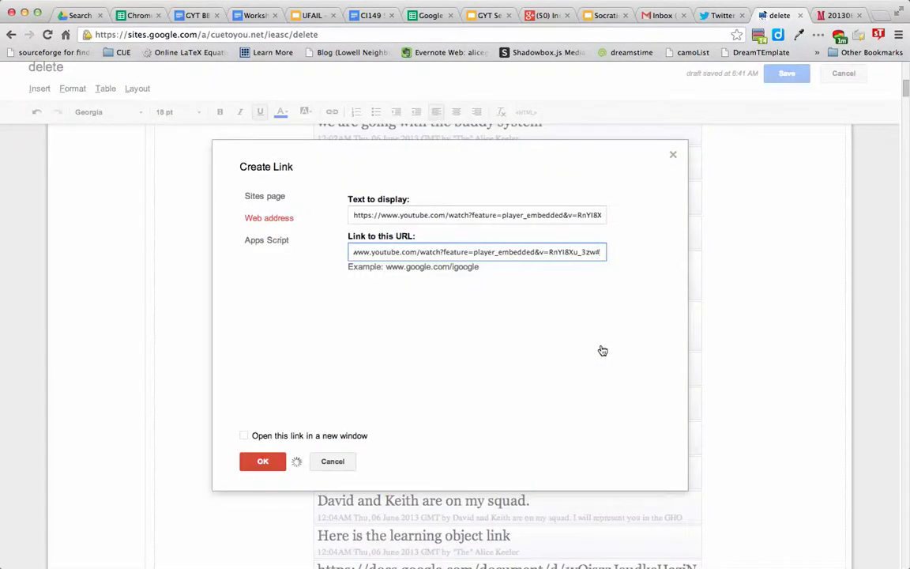
{"action": "left_click", "coordinate": [290, 435]}
{"action": "left_click", "coordinate": [264, 461]}
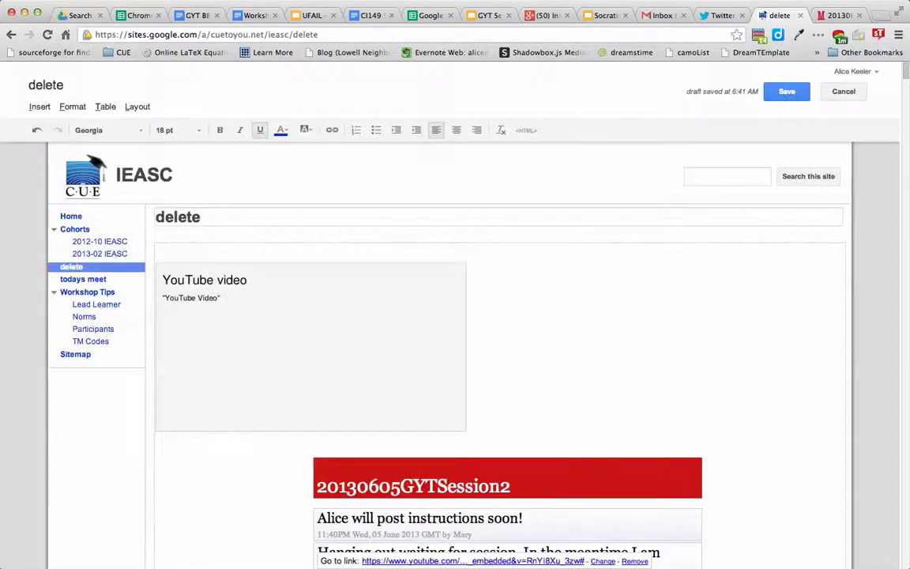
Make the Google presentation URL in the "3rd slide" message a link that opens in a new window
{"action": "scroll", "coordinate": [668, 446], "scroll_direction": "down", "scroll_amount": 10}
{"action": "scroll", "coordinate": [668, 447], "scroll_direction": "down", "scroll_amount": 20}
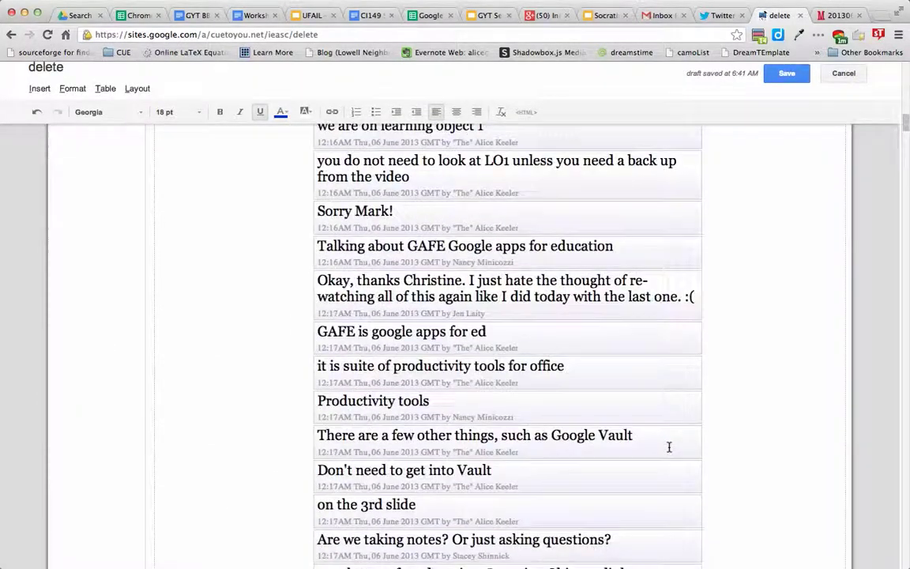
{"action": "scroll", "coordinate": [669, 447], "scroll_direction": "up", "scroll_amount": 1}
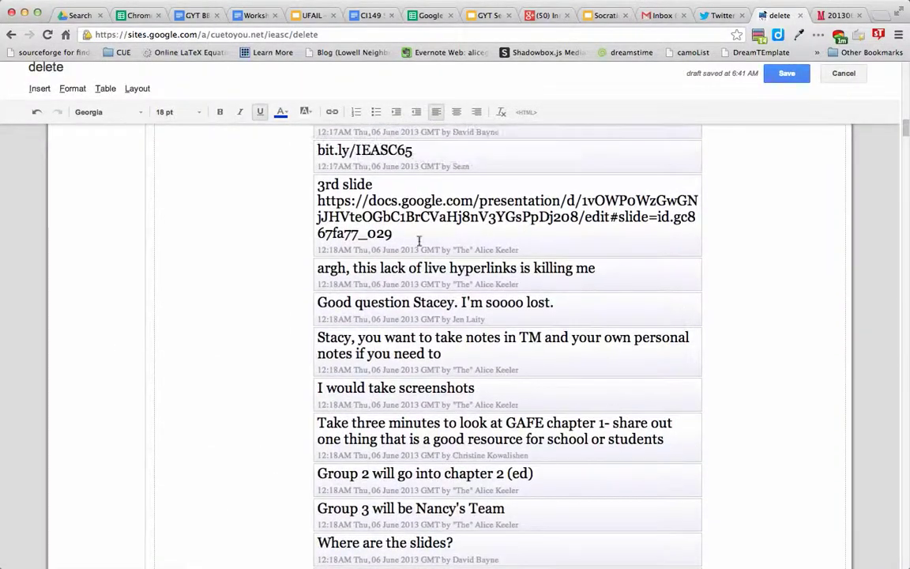
{"action": "left_click_drag", "start_coordinate": [392, 232], "coordinate": [317, 201]}
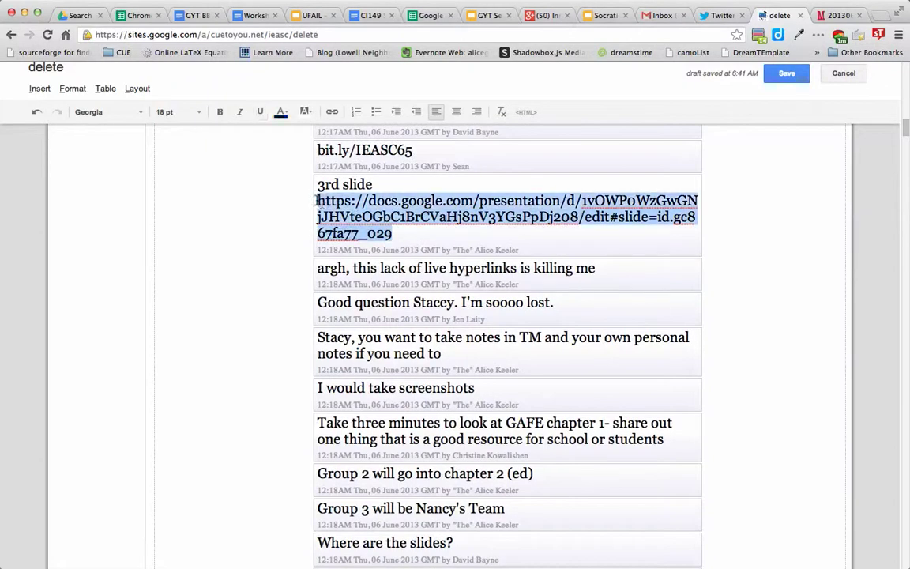
{"action": "left_click", "coordinate": [332, 112]}
{"action": "left_click", "coordinate": [577, 251]}
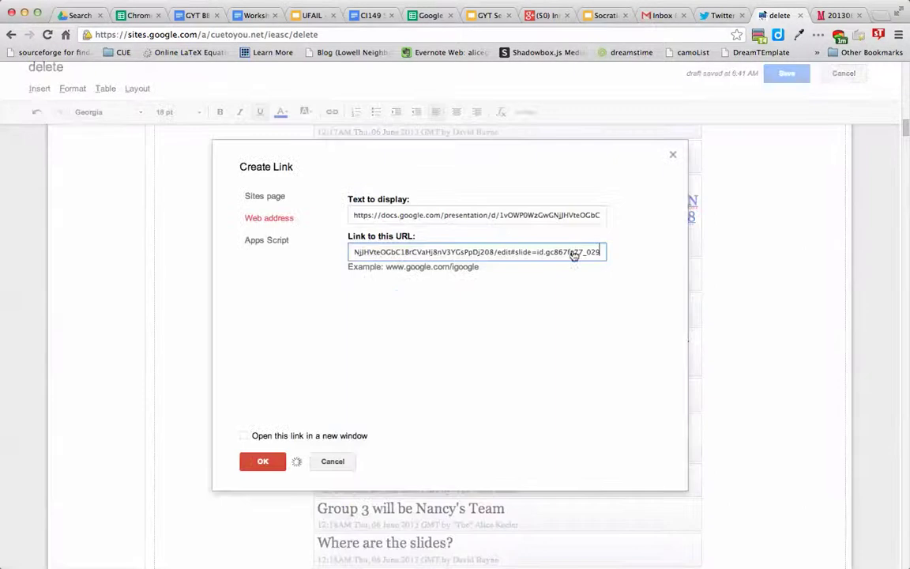
{"action": "left_click", "coordinate": [244, 435]}
{"action": "left_click", "coordinate": [262, 462]}
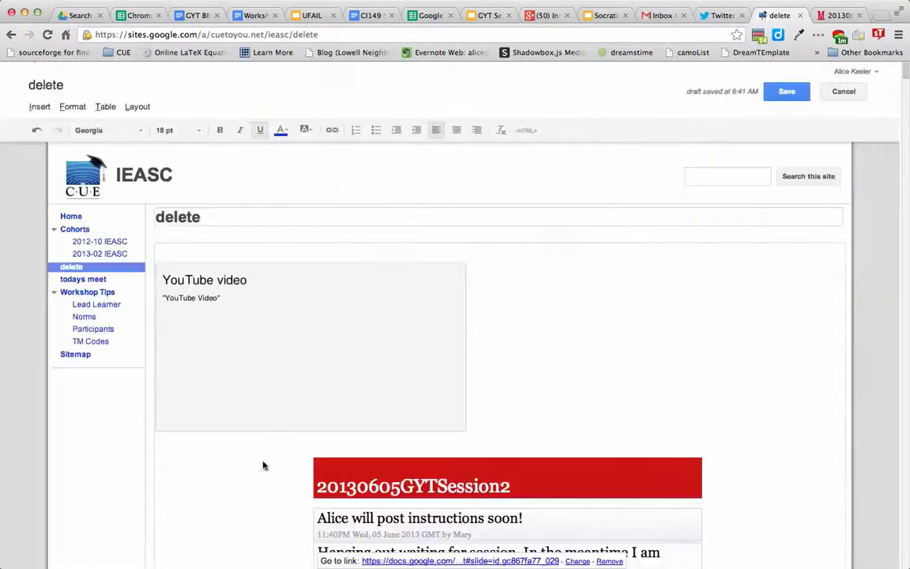
Turn the bit.ly/IEASC65 text in the message directly above the "3rd slide" message into a link
{"action": "scroll", "coordinate": [557, 366], "scroll_direction": "down", "scroll_amount": 10}
{"action": "scroll", "coordinate": [557, 365], "scroll_direction": "down", "scroll_amount": 15}
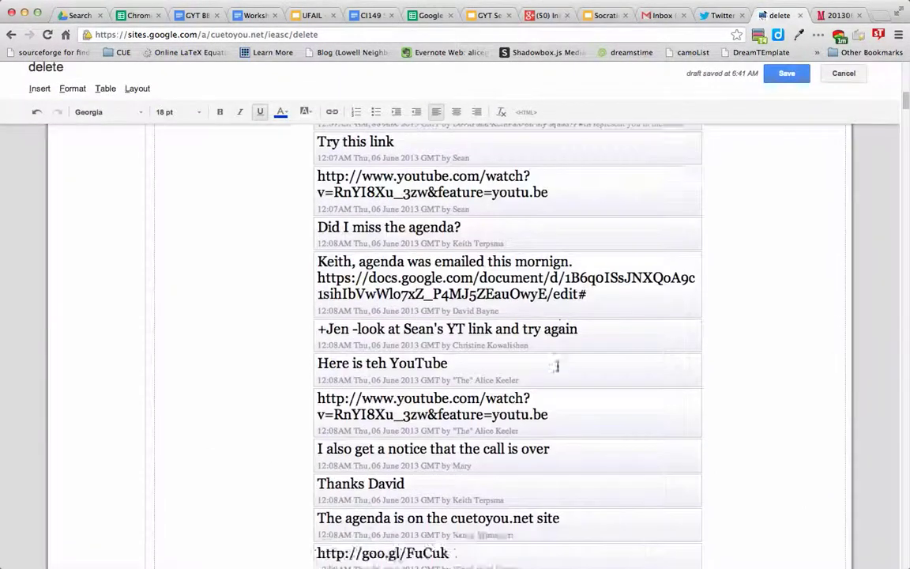
{"action": "scroll", "coordinate": [556, 365], "scroll_direction": "down", "scroll_amount": 15}
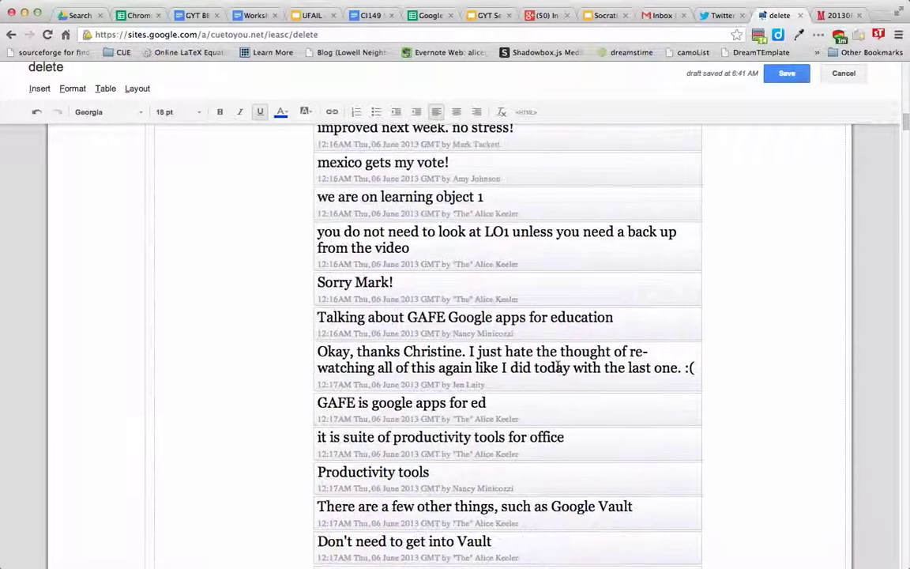
{"action": "scroll", "coordinate": [558, 367], "scroll_direction": "up", "scroll_amount": 3}
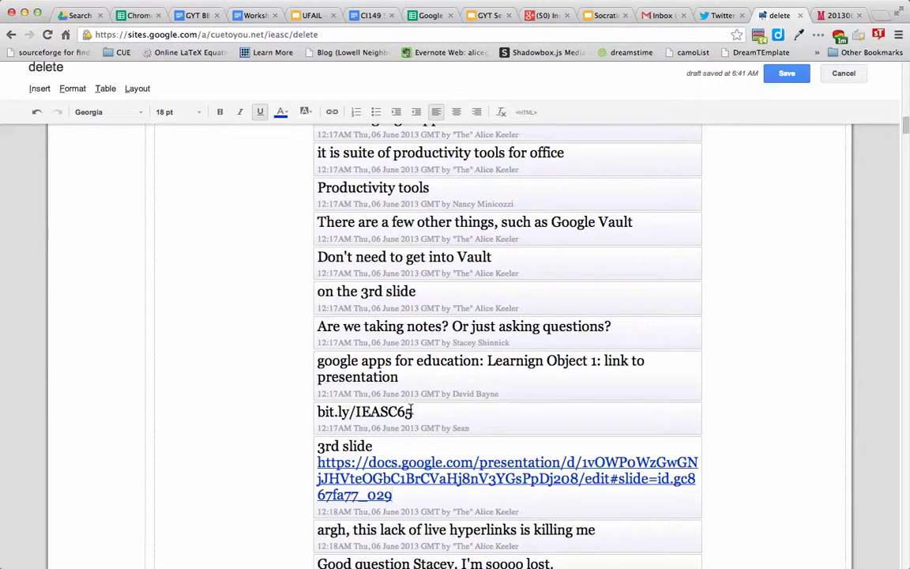
{"action": "left_click_drag", "start_coordinate": [413, 412], "coordinate": [317, 411]}
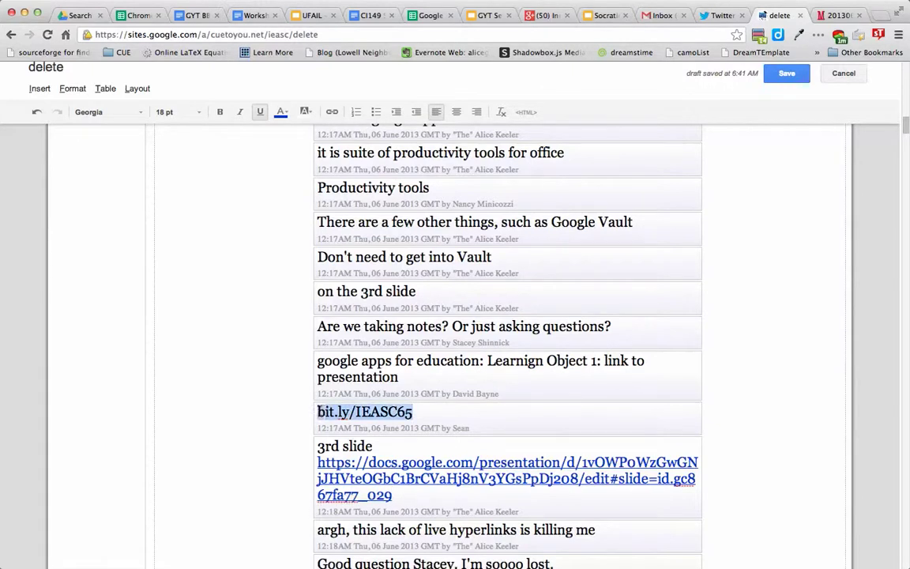
{"action": "left_click", "coordinate": [332, 111]}
{"action": "left_click", "coordinate": [571, 417]}
{"action": "scroll", "coordinate": [571, 417], "scroll_direction": "down", "scroll_amount": 10}
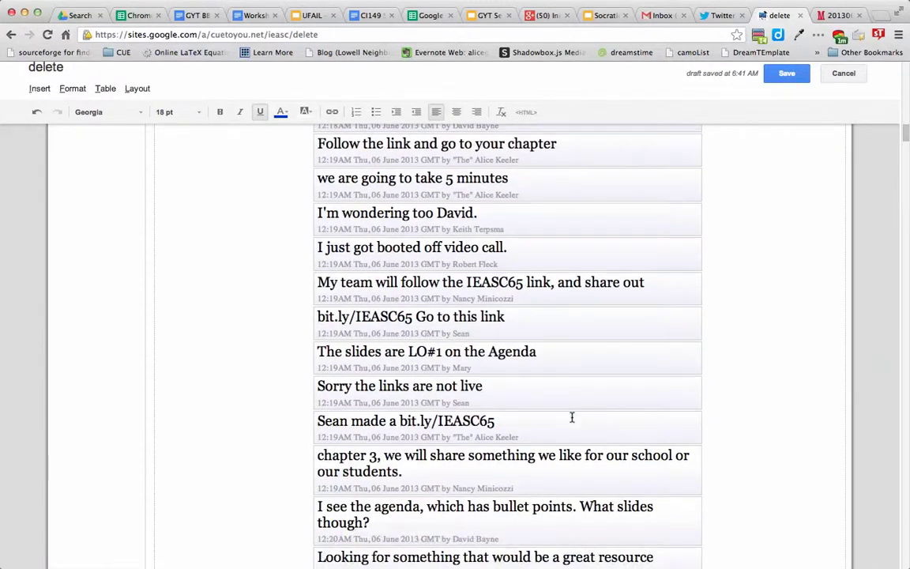
{"action": "scroll", "coordinate": [571, 417], "scroll_direction": "down", "scroll_amount": 10}
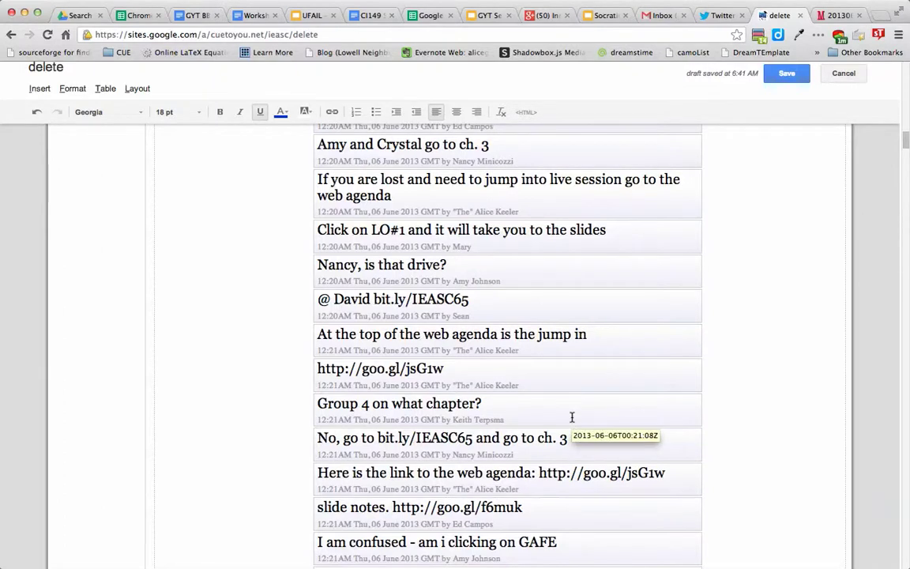
{"action": "scroll", "coordinate": [571, 417], "scroll_direction": "down", "scroll_amount": 6}
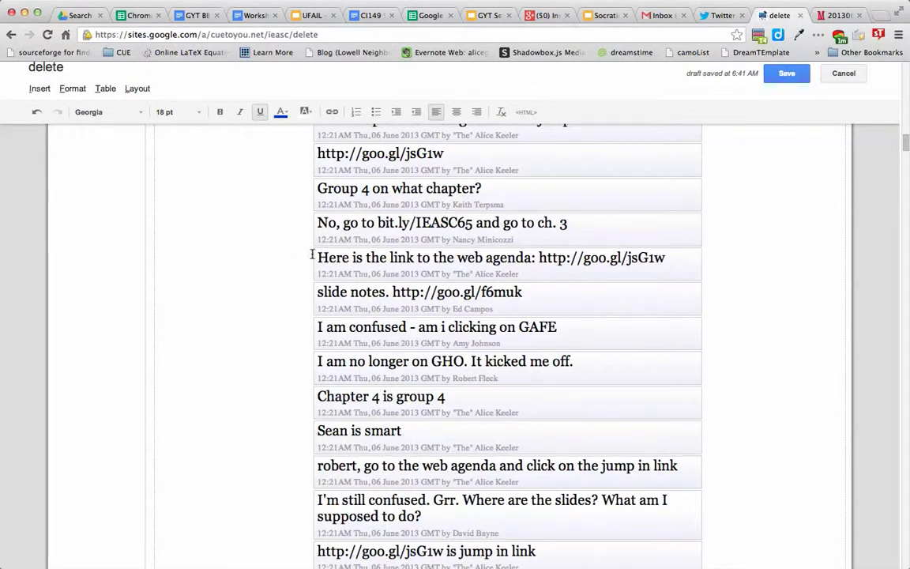
{"action": "left_click_drag", "start_coordinate": [314, 257], "coordinate": [701, 263]}
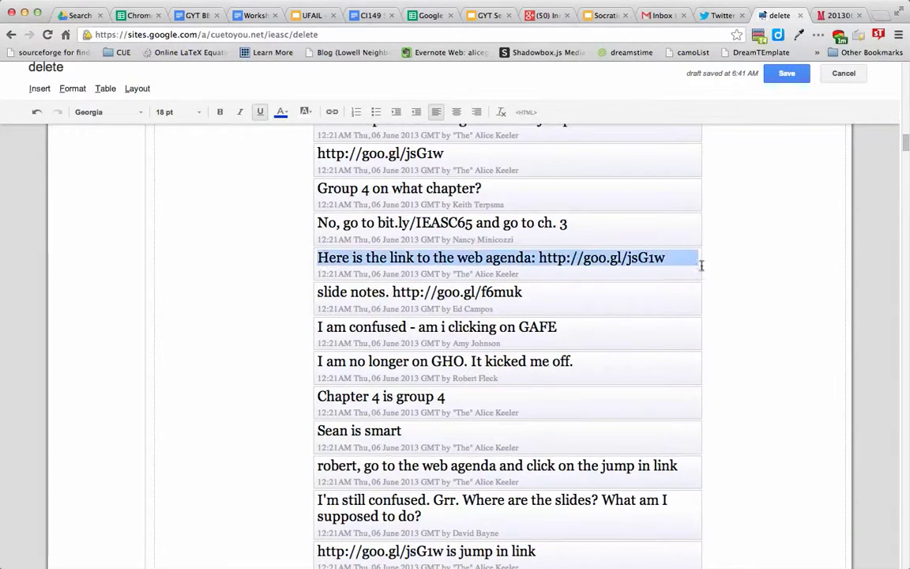
{"action": "left_click", "coordinate": [220, 112]}
{"action": "left_click", "coordinate": [170, 111]}
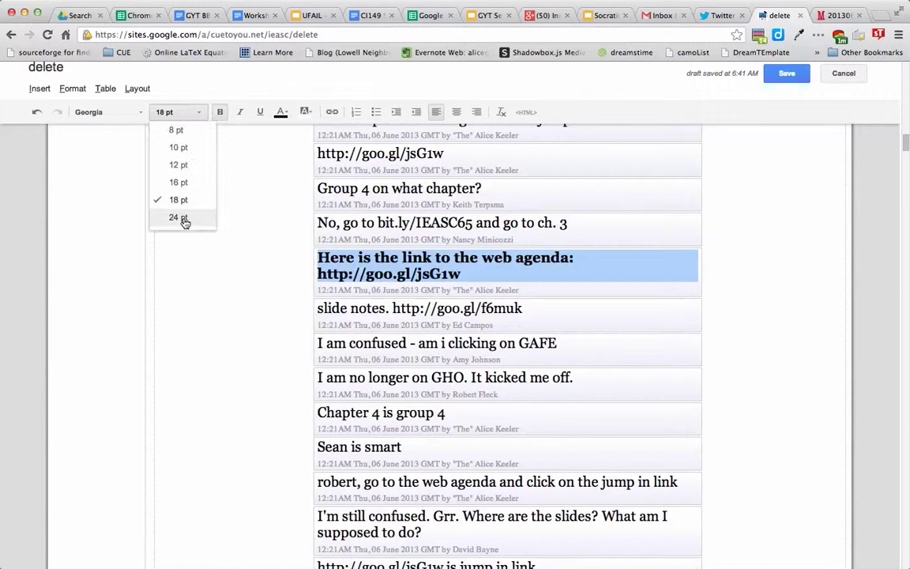
{"action": "left_click", "coordinate": [183, 218]}
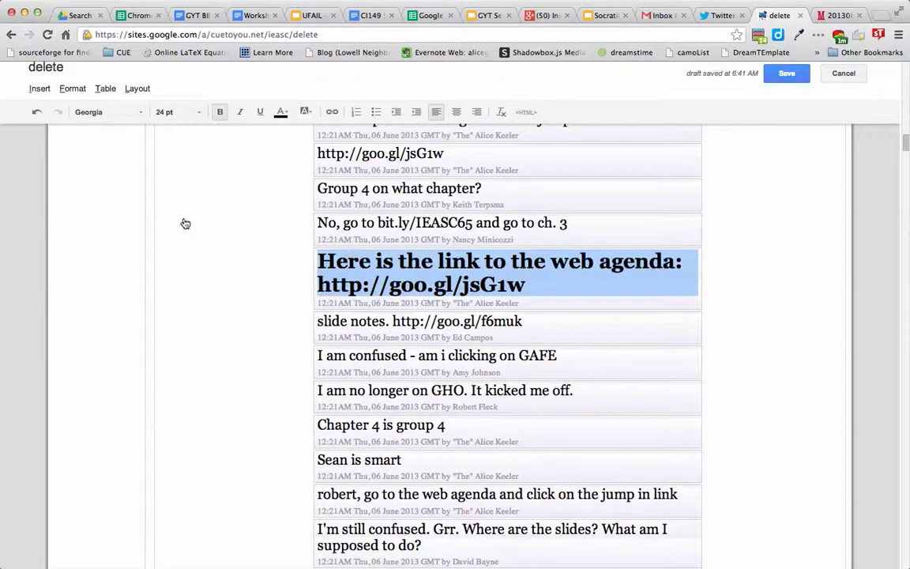
{"action": "left_click", "coordinate": [288, 115]}
{"action": "left_click", "coordinate": [364, 140]}
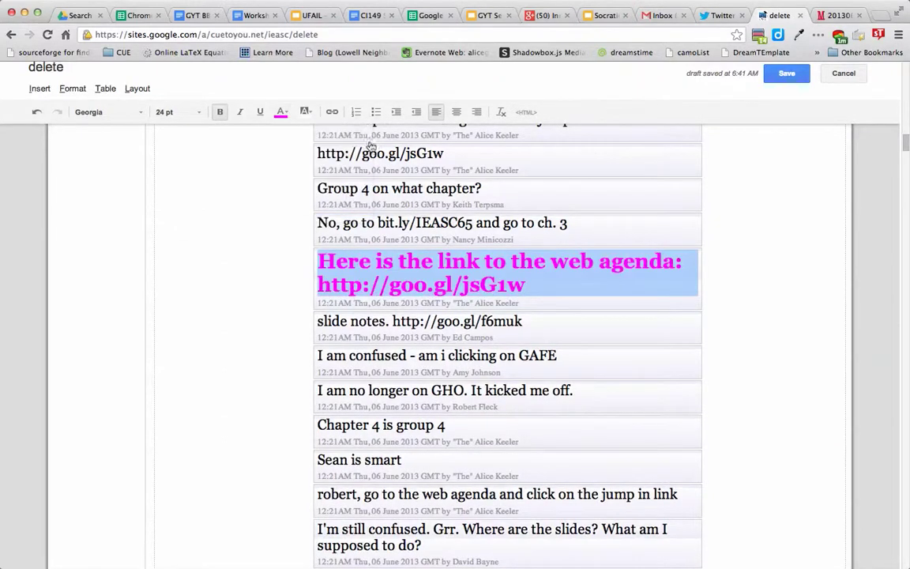
{"action": "left_click", "coordinate": [589, 365]}
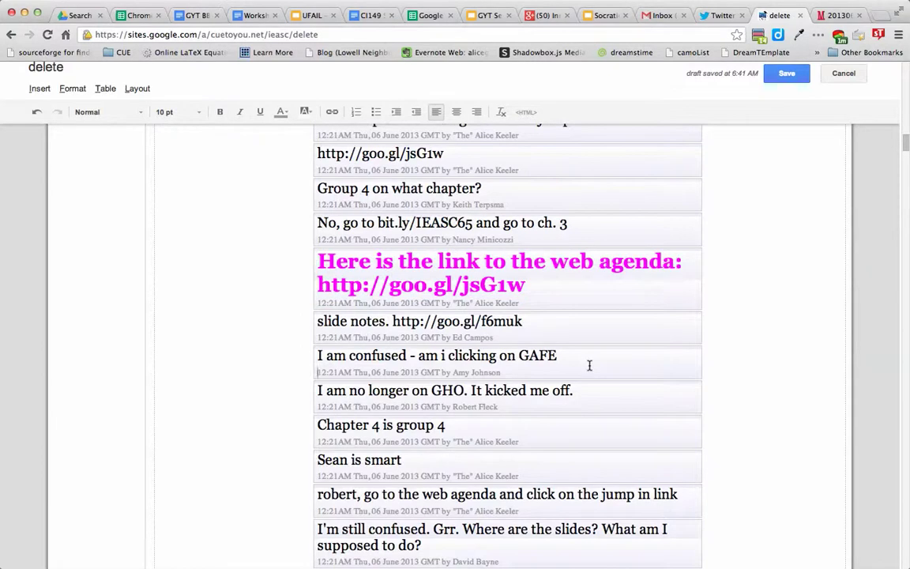